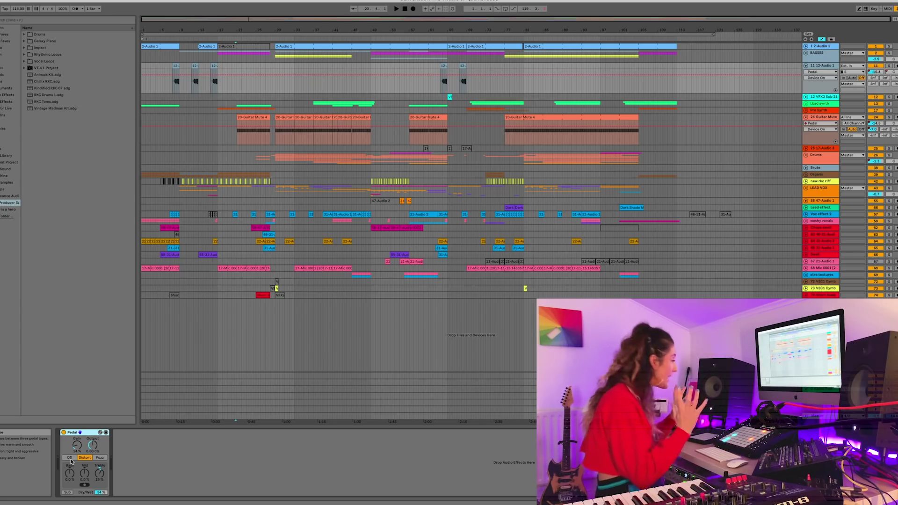
Step: Switch the Pedal's Sub boost on 12-Audio 1 on, then back off
{"action": "left_click", "coordinate": [68, 492]}
{"action": "left_click", "coordinate": [67, 492]}
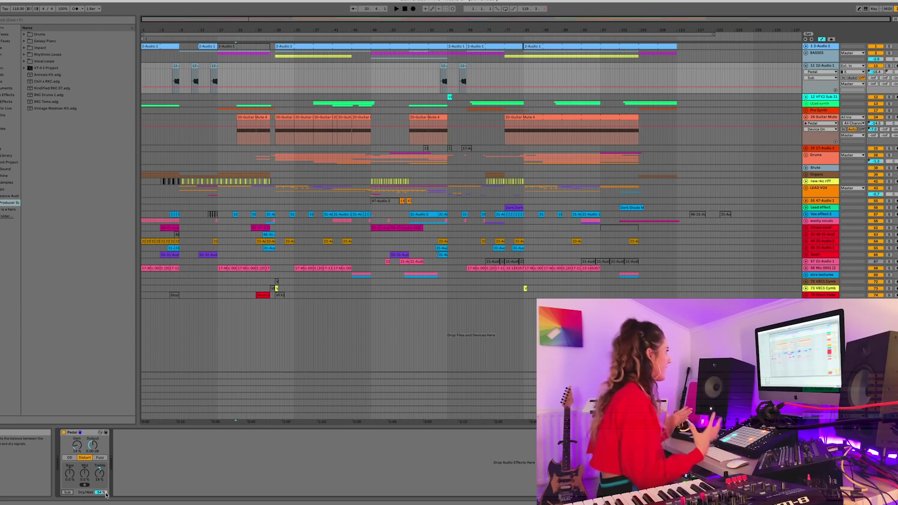
Step: Solo Guitar Mute and play it from bar 21 with the Pedal bypassed, then active
{"action": "left_click", "coordinate": [823, 119]}
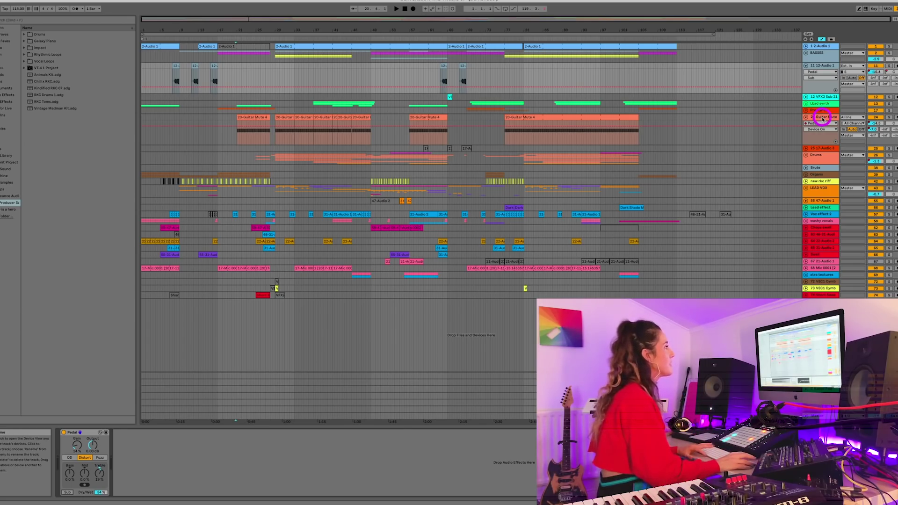
{"action": "left_click", "coordinate": [235, 139]}
{"action": "left_click", "coordinate": [237, 139]}
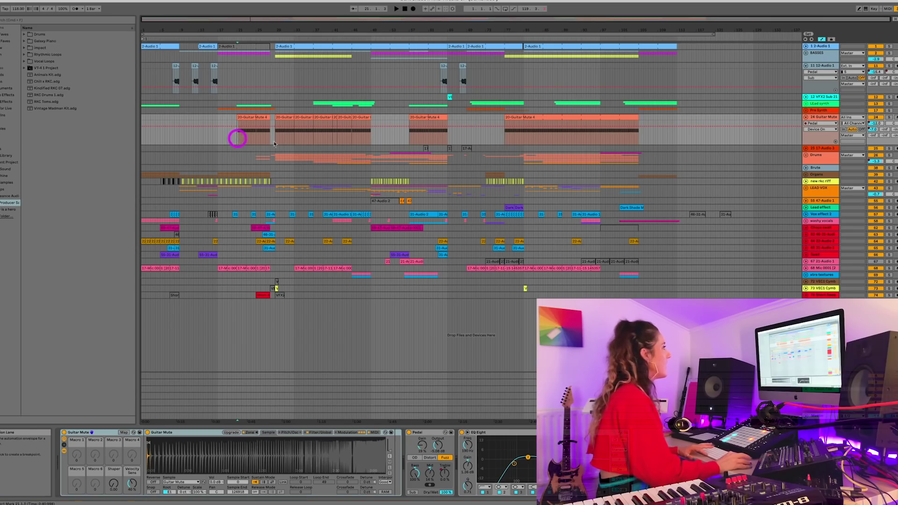
{"action": "left_click", "coordinate": [888, 118]}
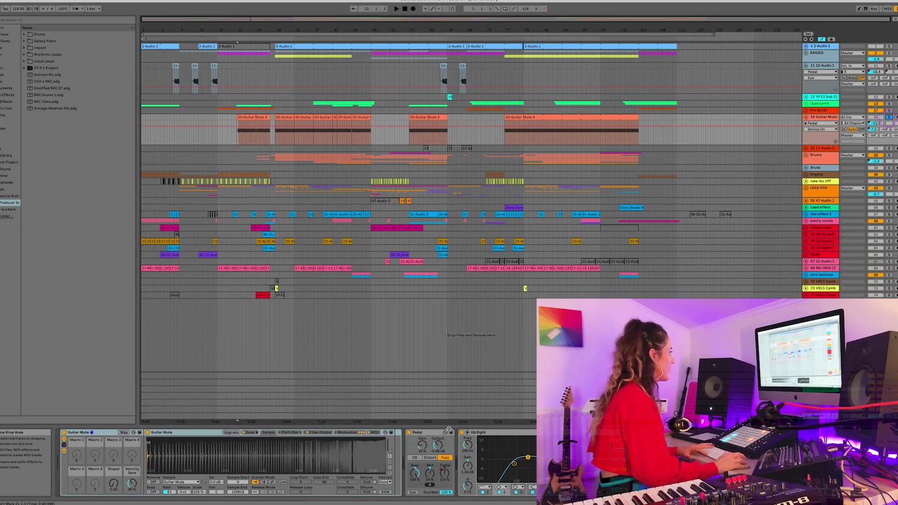
{"action": "left_click", "coordinate": [408, 433]}
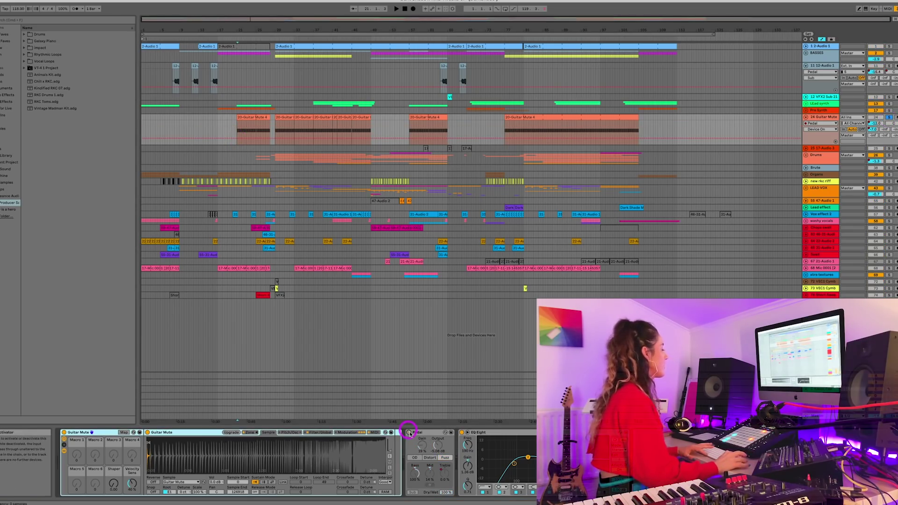
{"action": "left_click", "coordinate": [234, 128]}
{"action": "key", "text": "space"}
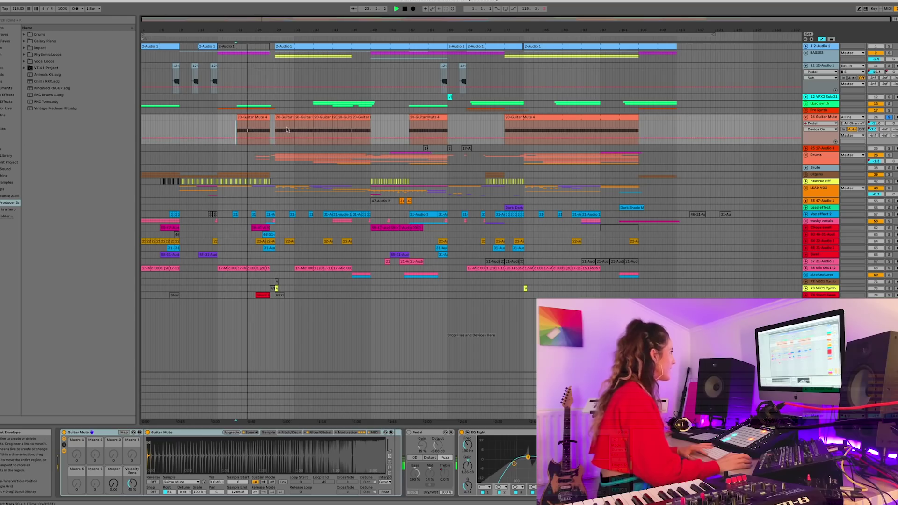
{"action": "key", "text": "space"}
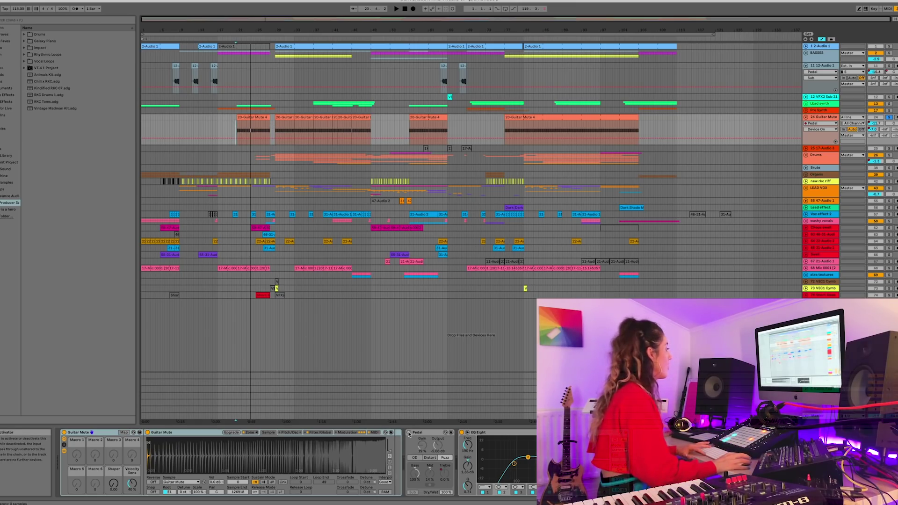
{"action": "left_click", "coordinate": [409, 434]}
{"action": "key", "text": "space"}
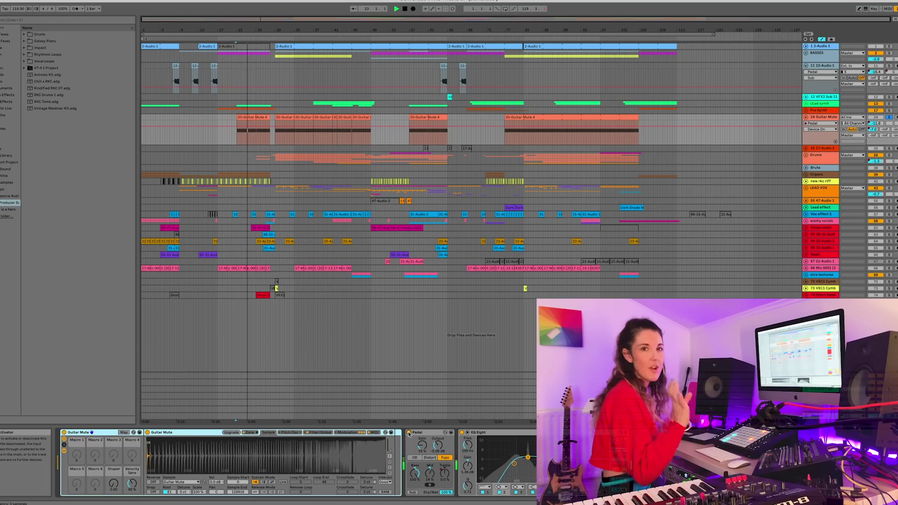
Step: Cycle the Pedal through Distort and OD, settle on Fuzz, and turn Treble well down
{"action": "left_click", "coordinate": [429, 457]}
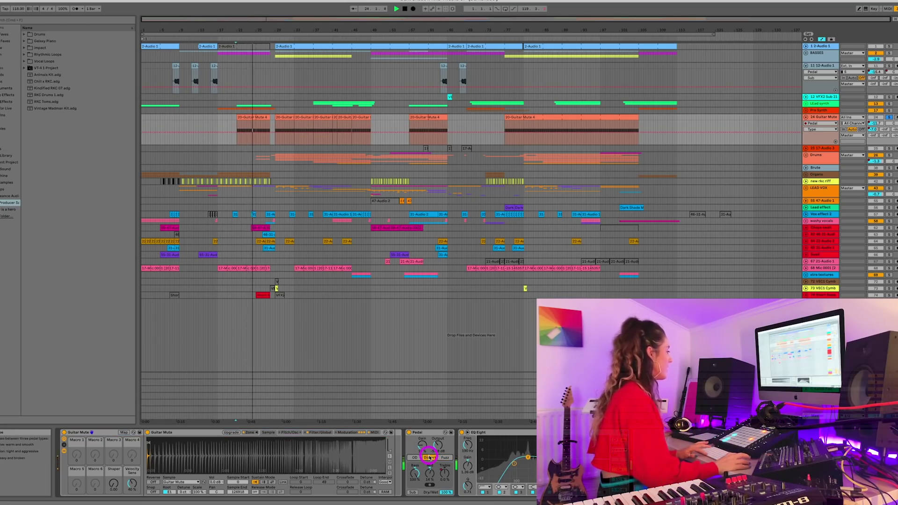
{"action": "left_click", "coordinate": [418, 458]}
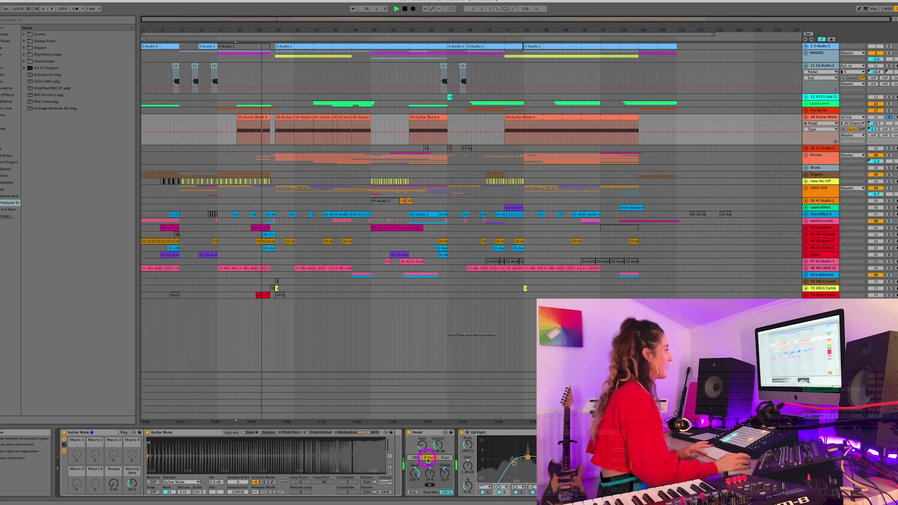
{"action": "left_click", "coordinate": [429, 457]}
{"action": "left_click", "coordinate": [441, 459]}
{"action": "left_click", "coordinate": [444, 474]}
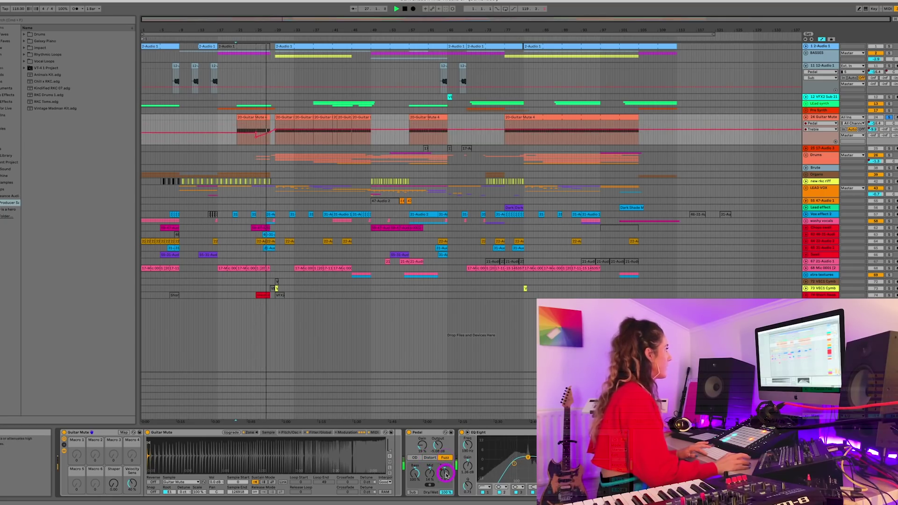
{"action": "left_click_drag", "start_coordinate": [446, 475], "coordinate": [448, 481]}
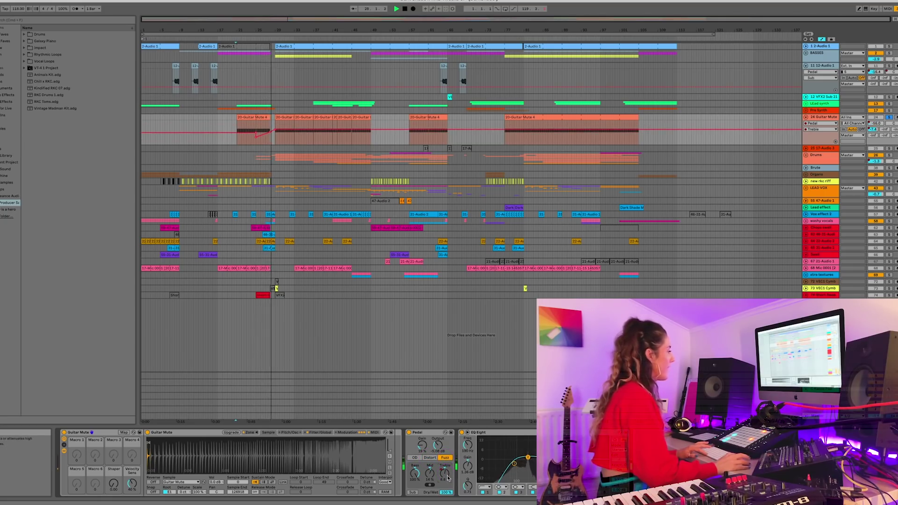
{"action": "key", "text": "space"}
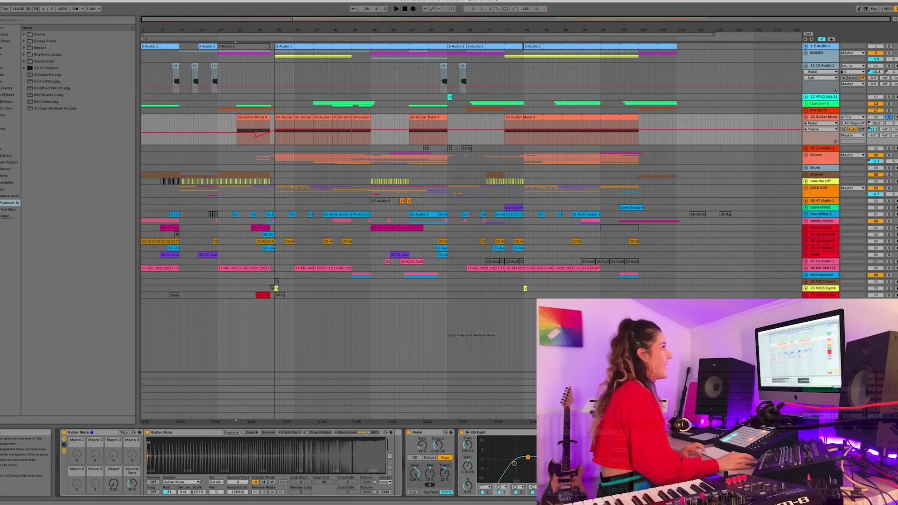
Step: Unsolo Guitar Mute, then solo and select the 12-Audio 1 track
{"action": "left_click", "coordinate": [889, 116]}
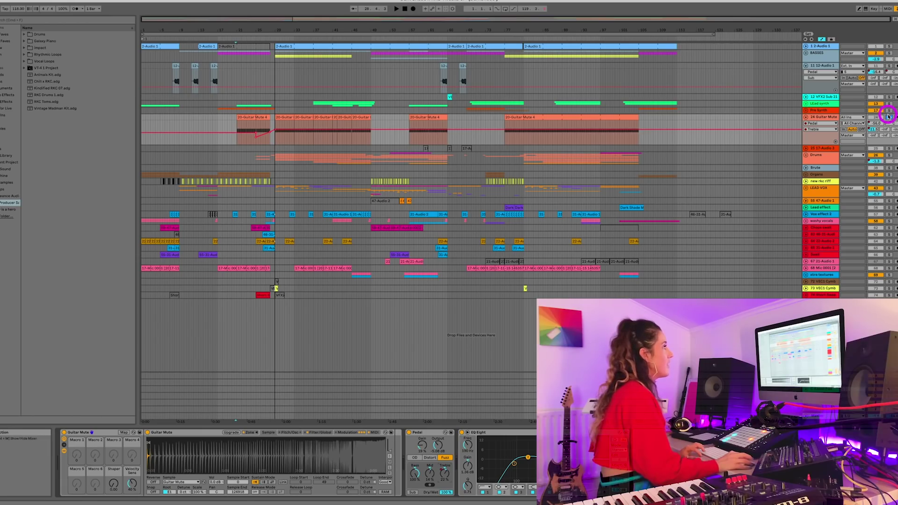
{"action": "left_click", "coordinate": [889, 65]}
{"action": "left_click", "coordinate": [819, 66]}
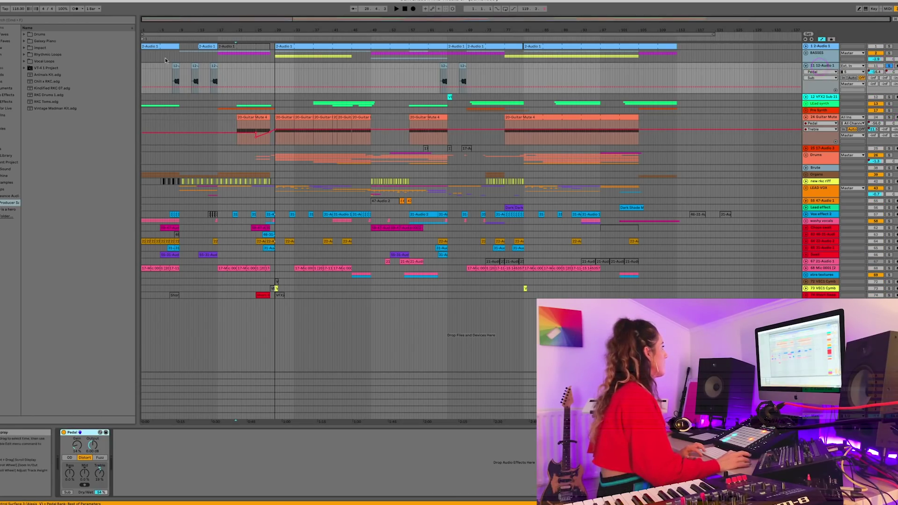
Step: Play 12-Audio 1 from bar 8 with the Pedal bypassed, then play it again with the Pedal re-enabled
{"action": "left_click", "coordinate": [176, 80]}
{"action": "left_click_drag", "start_coordinate": [194, 29], "coordinate": [287, 124]}
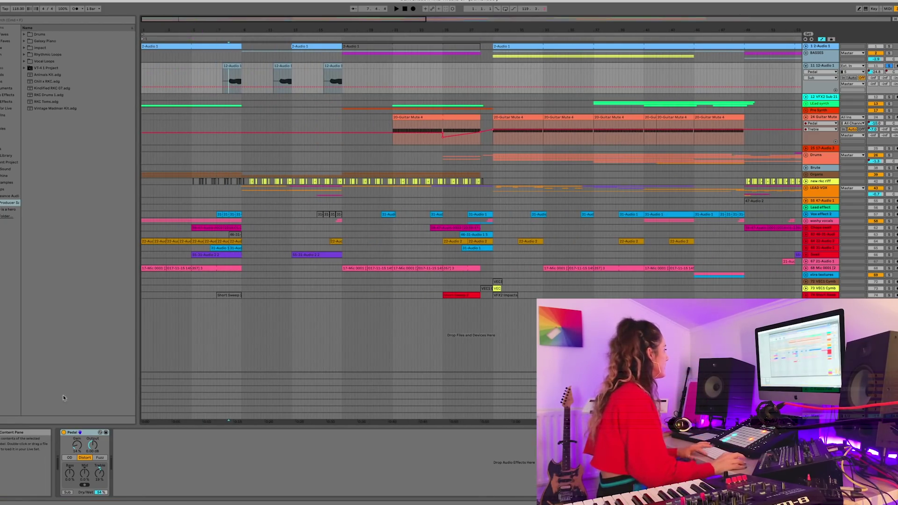
{"action": "left_click", "coordinate": [63, 433]}
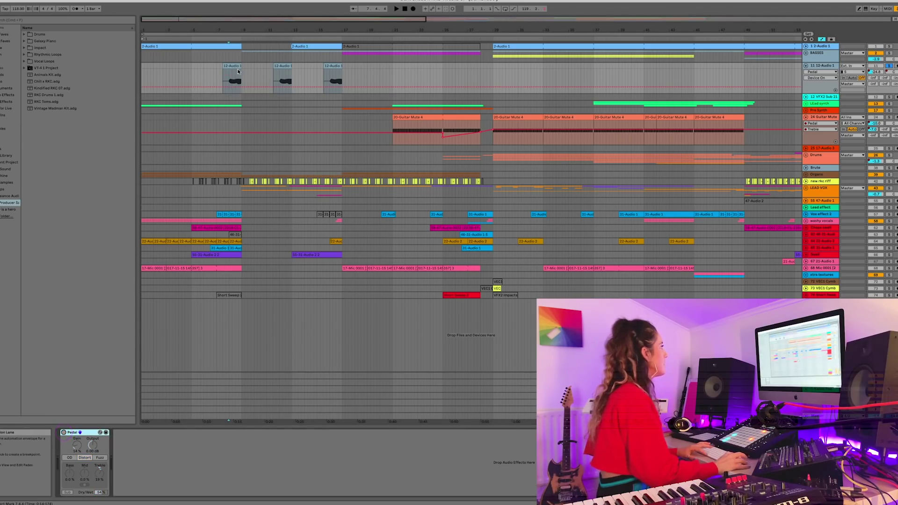
{"action": "left_click", "coordinate": [228, 76]}
{"action": "key", "text": "space"}
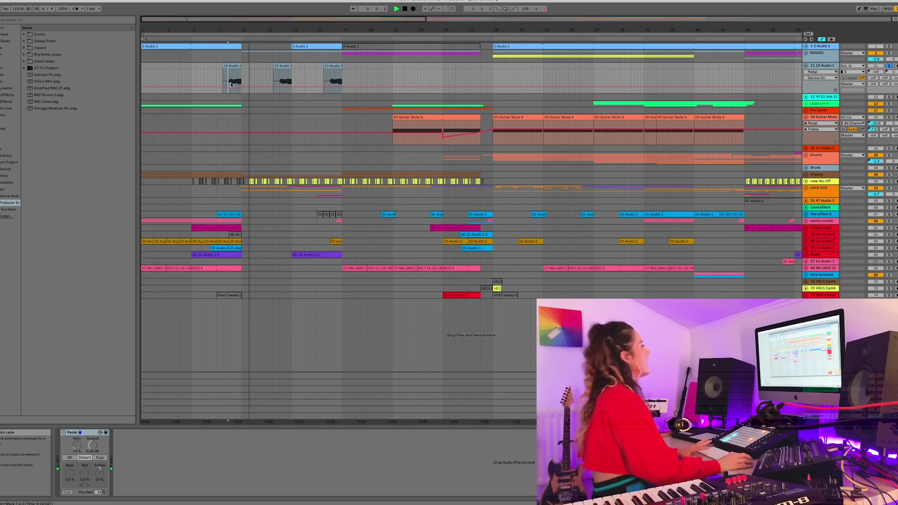
{"action": "left_click", "coordinate": [228, 76]}
{"action": "key", "text": "space"}
{"action": "left_click", "coordinate": [64, 432]}
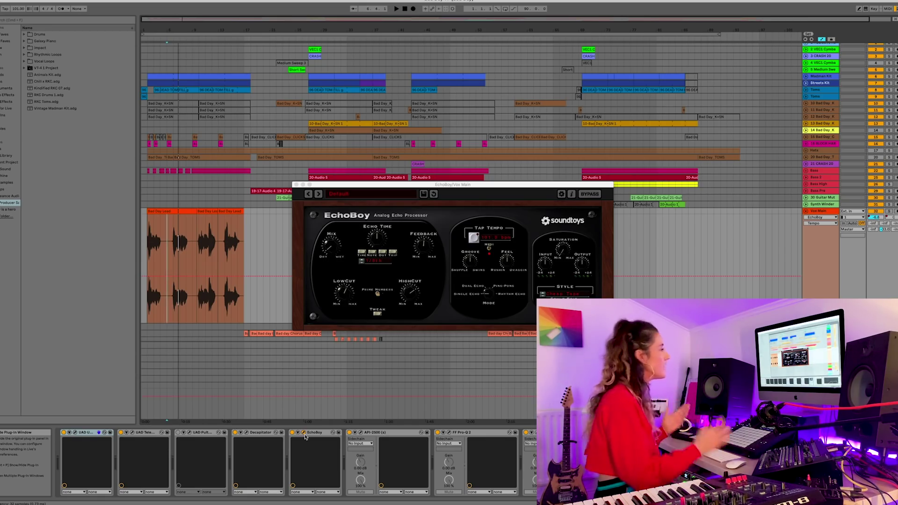
Step: Solo Vox Main and play the vocal with EchoBoy bypassed, then turn EchoBoy back on
{"action": "left_click", "coordinate": [144, 249]}
{"action": "key", "text": "space"}
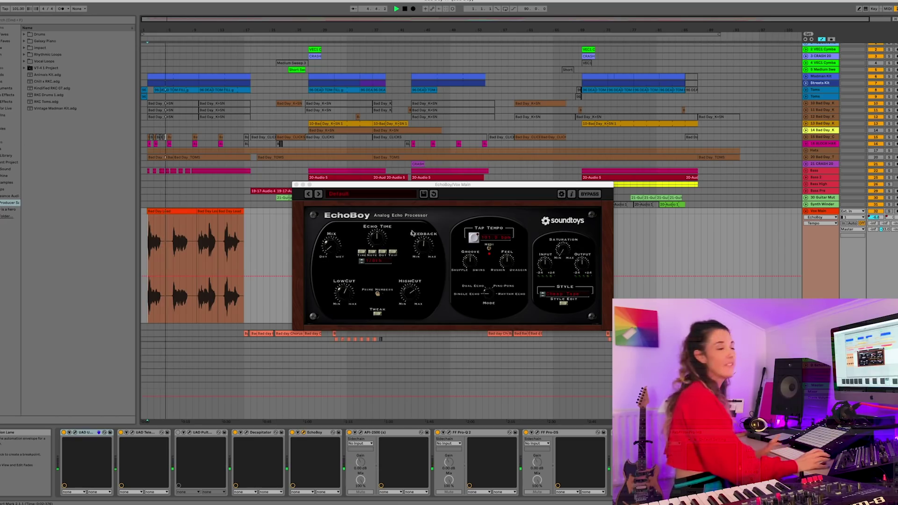
{"action": "left_click", "coordinate": [175, 257]}
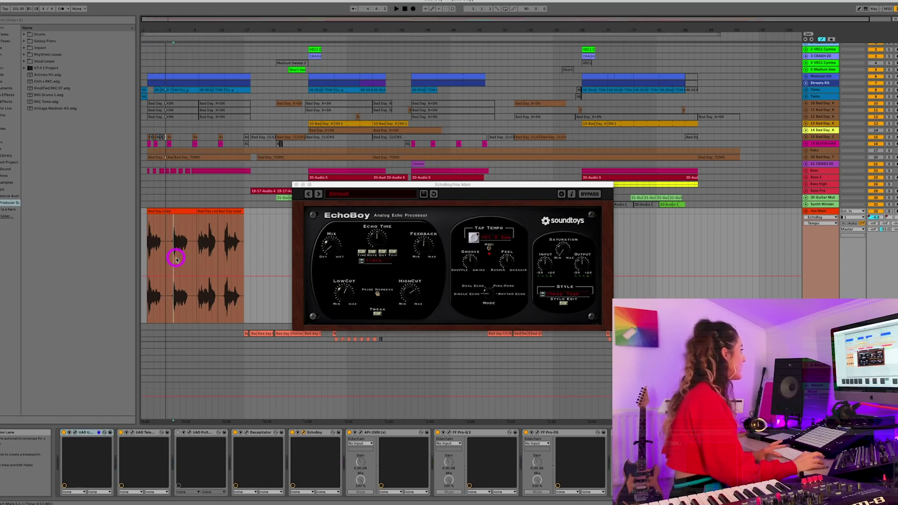
{"action": "left_click", "coordinate": [888, 212]}
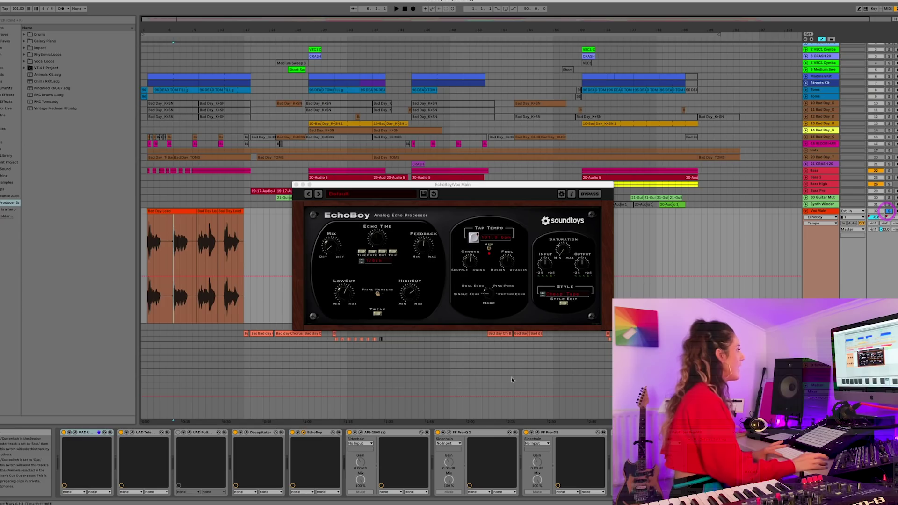
{"action": "left_click", "coordinate": [292, 433]}
{"action": "scroll", "coordinate": [444, 464], "scroll_direction": "right", "scroll_amount": 3}
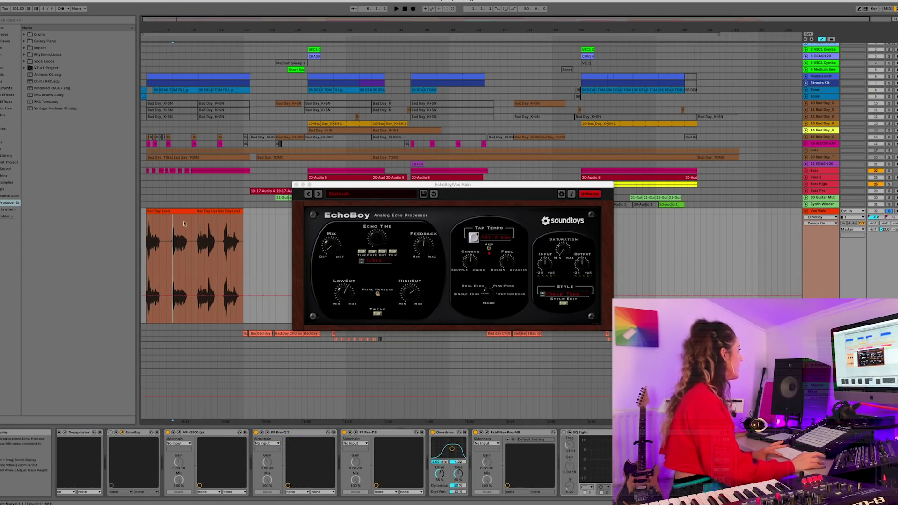
{"action": "key", "text": "space"}
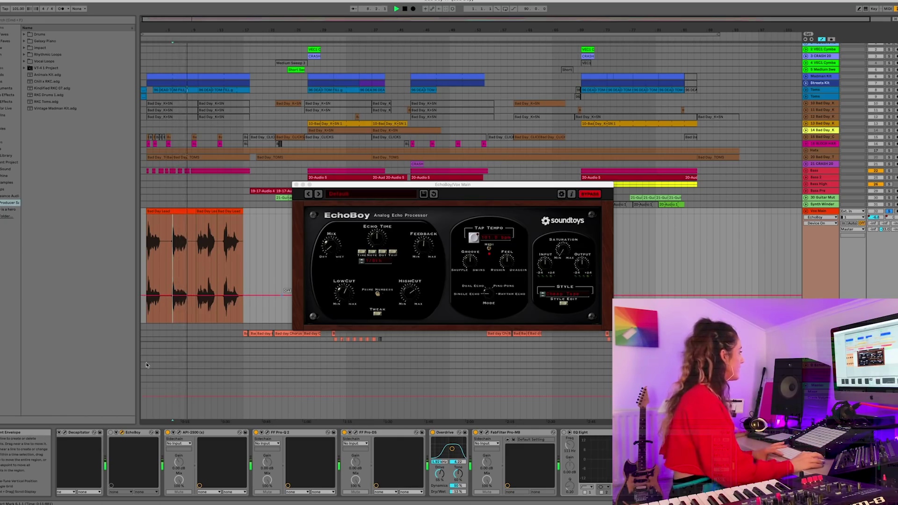
{"action": "left_click", "coordinate": [111, 433]}
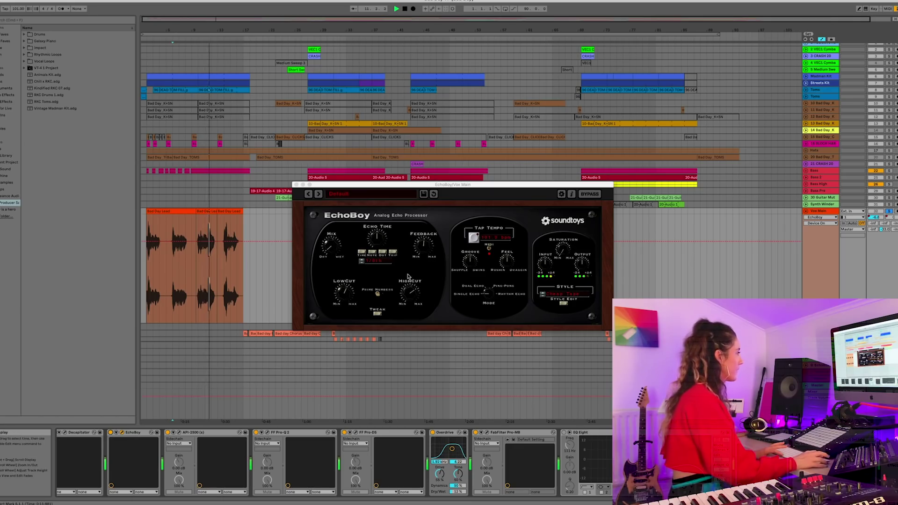
Step: Lower EchoBoy's Feedback automation on the vocal and close the EchoBoy window
{"action": "left_click", "coordinate": [439, 206]}
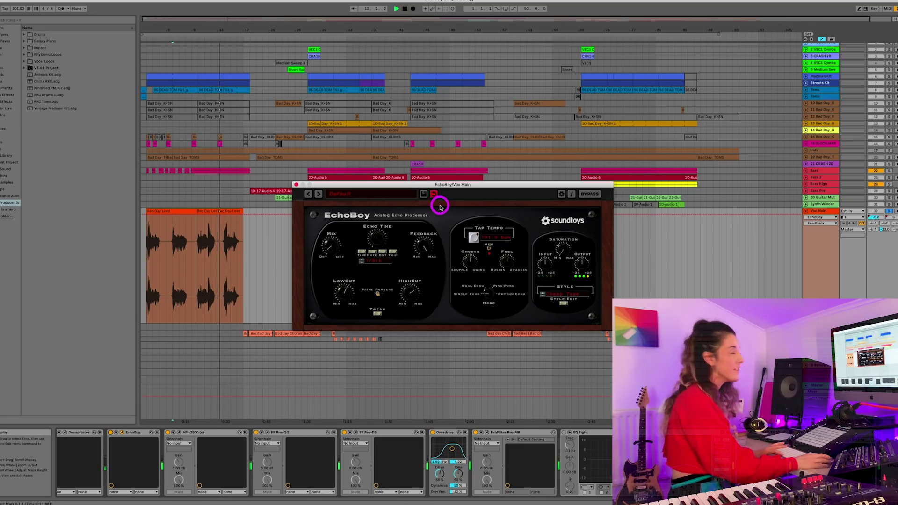
{"action": "left_click_drag", "start_coordinate": [433, 207], "coordinate": [436, 228]}
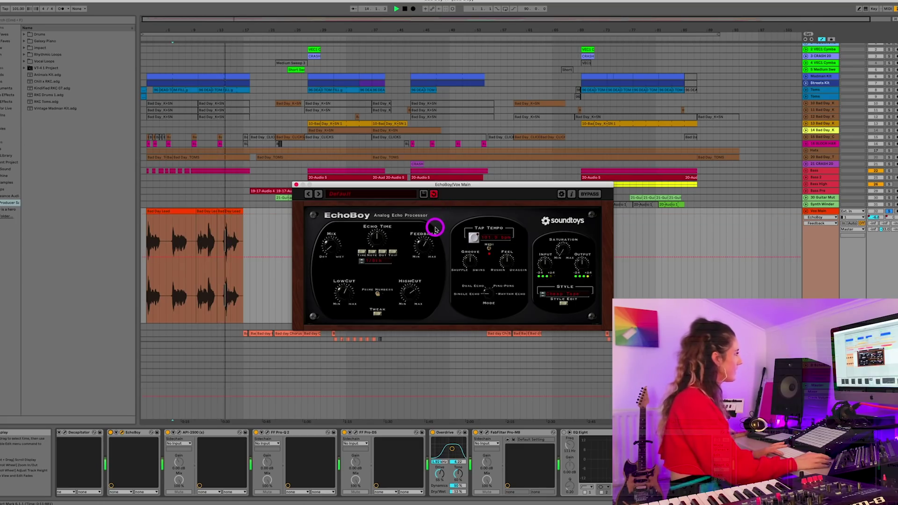
{"action": "left_click", "coordinate": [296, 184]}
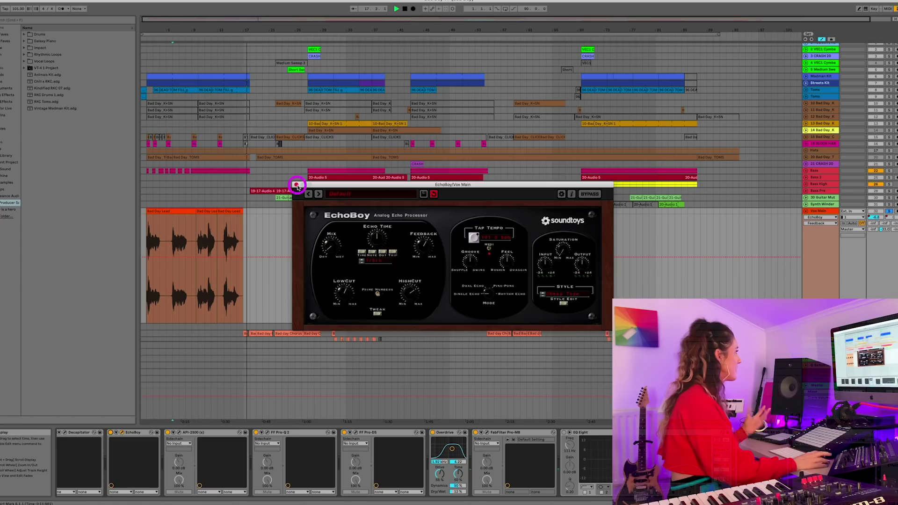
Step: Select Vox Main Pre and compare its vocal with EchoBoy switched off and on
{"action": "left_click", "coordinate": [241, 326]}
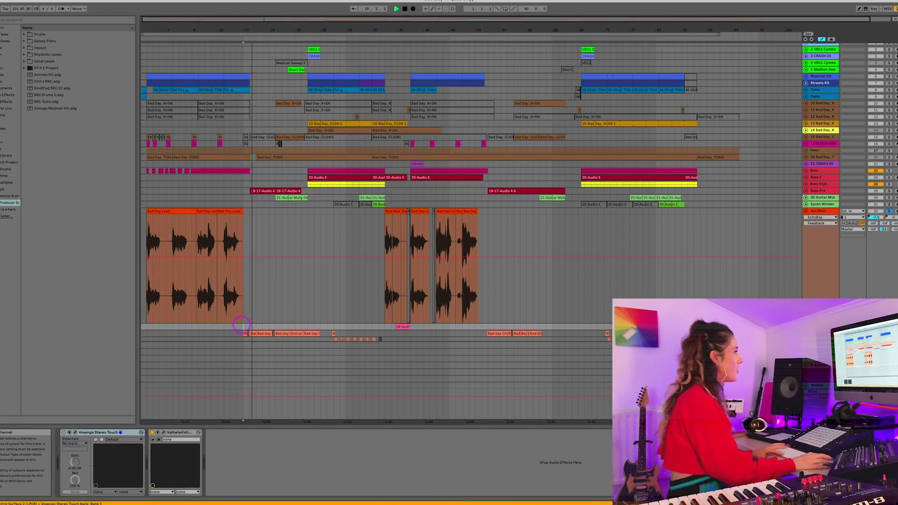
{"action": "scroll", "coordinate": [861, 243], "scroll_direction": "down", "scroll_amount": 3}
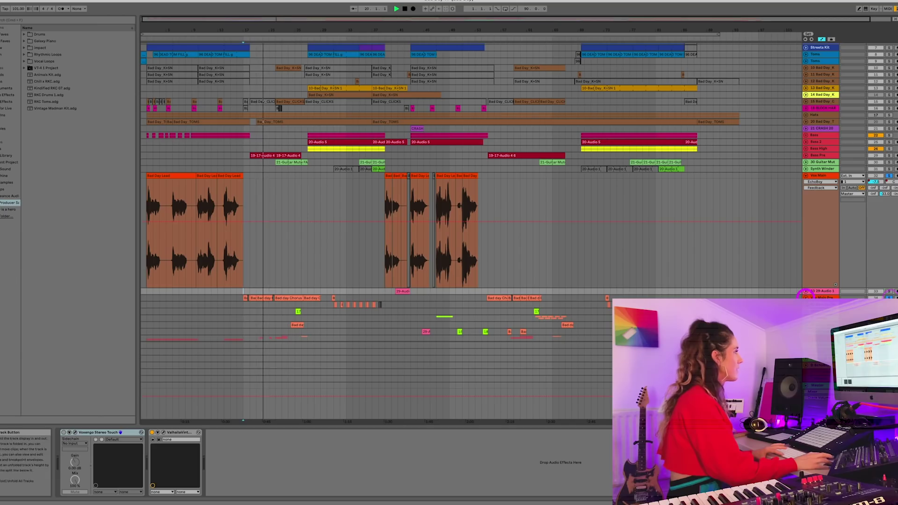
{"action": "left_click", "coordinate": [816, 295]}
{"action": "left_click", "coordinate": [820, 292]}
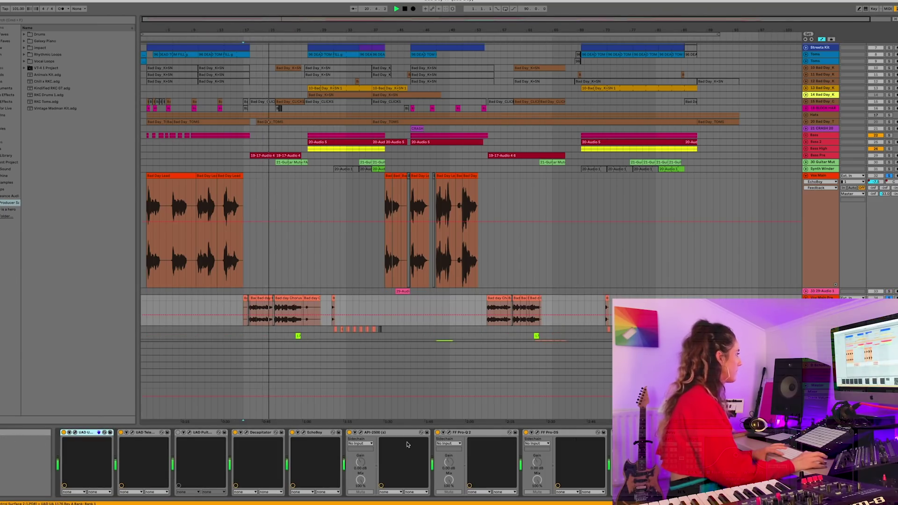
{"action": "left_click", "coordinate": [292, 432]}
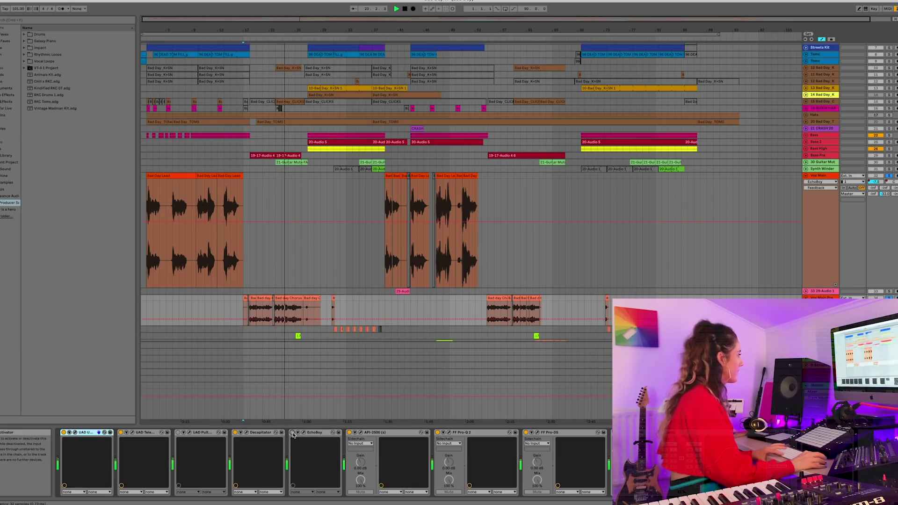
{"action": "left_click", "coordinate": [292, 432]}
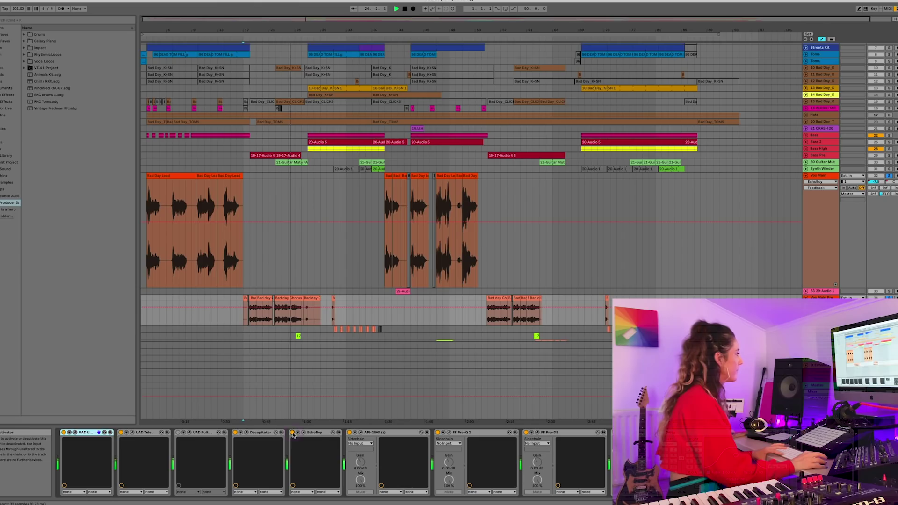
Step: Set EchoBoy's echo Style to Cheap Tape in its plug-in window, then close it
{"action": "left_click", "coordinate": [303, 432]}
{"action": "scroll", "coordinate": [374, 206], "scroll_direction": "up", "scroll_amount": 1}
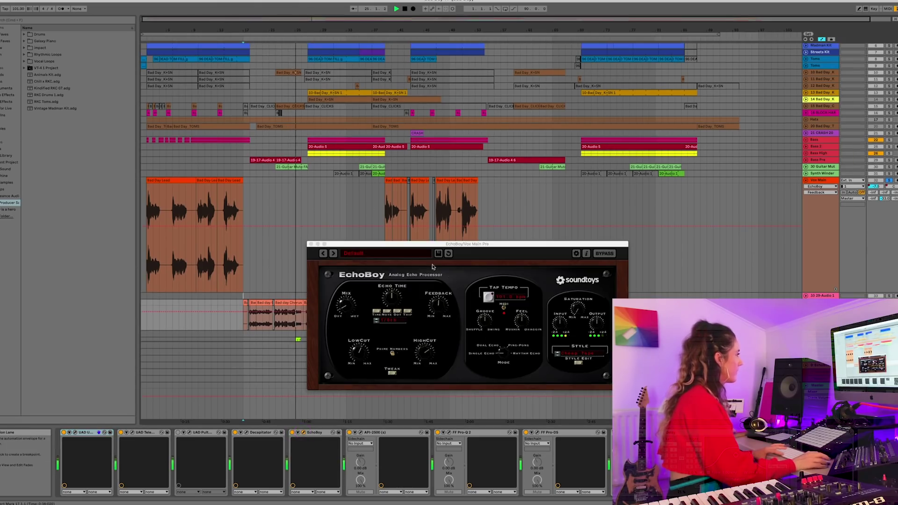
{"action": "left_click_drag", "start_coordinate": [495, 246], "coordinate": [485, 187]}
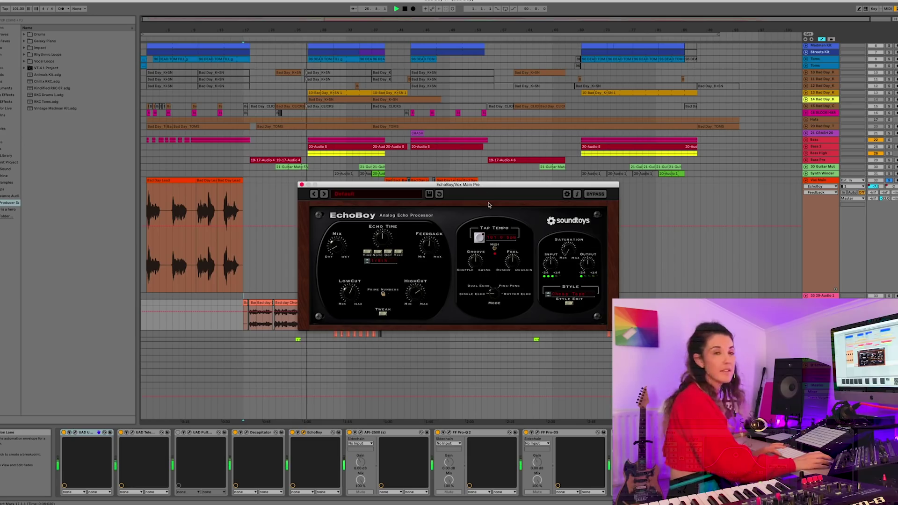
{"action": "left_click", "coordinate": [302, 185]}
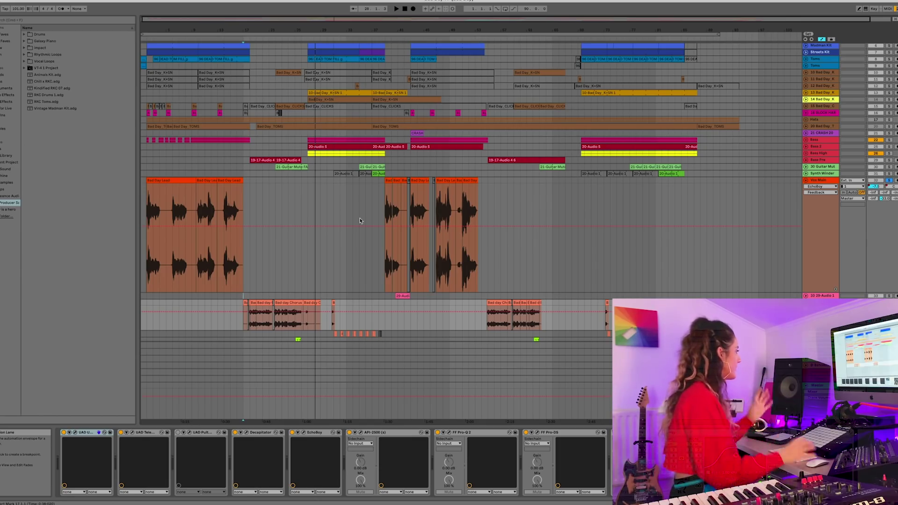
{"action": "left_click", "coordinate": [304, 434]}
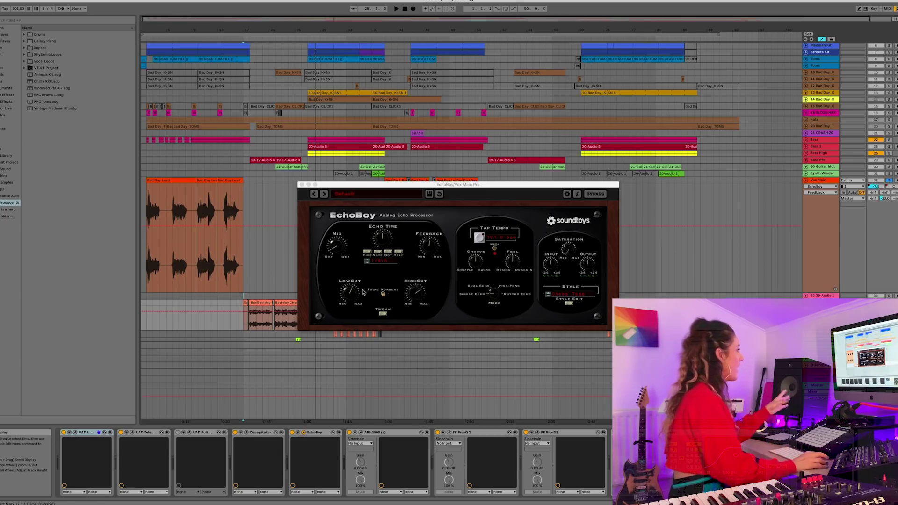
{"action": "left_click", "coordinate": [564, 293]}
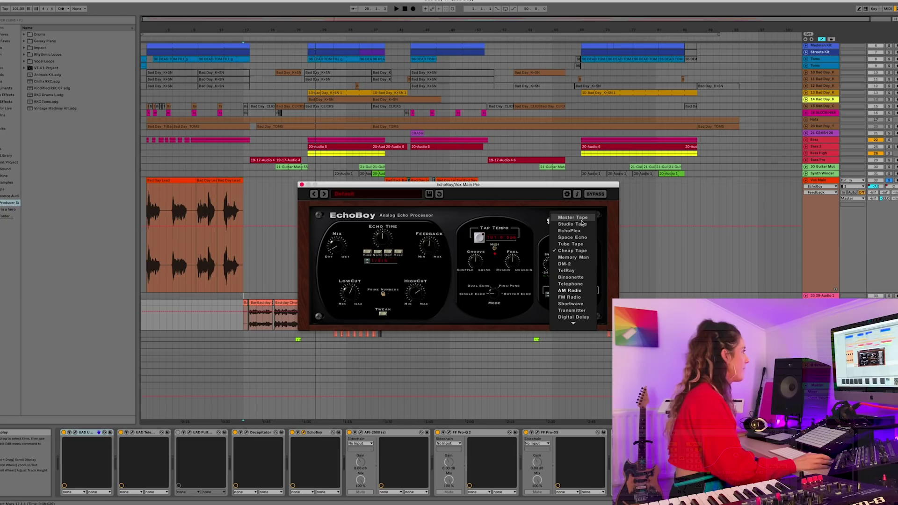
{"action": "left_click", "coordinate": [581, 255]}
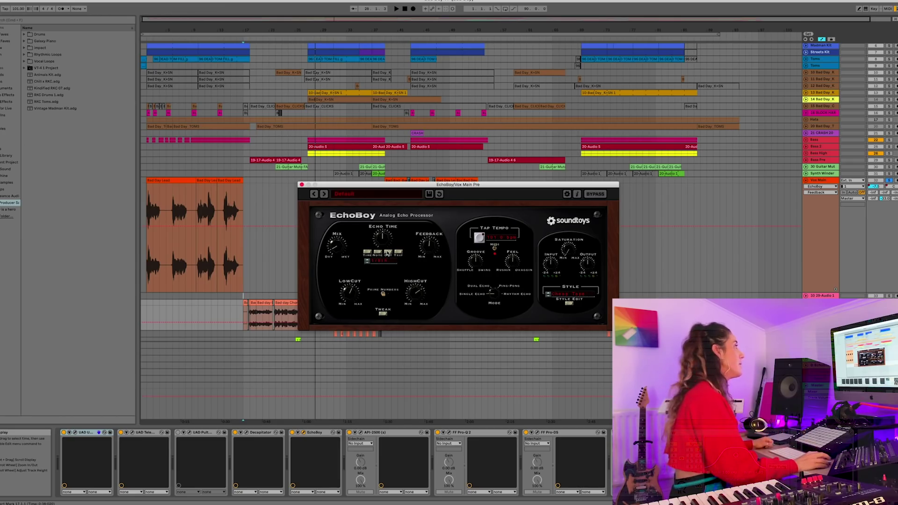
{"action": "left_click", "coordinate": [302, 185]}
{"action": "left_click", "coordinate": [341, 224]}
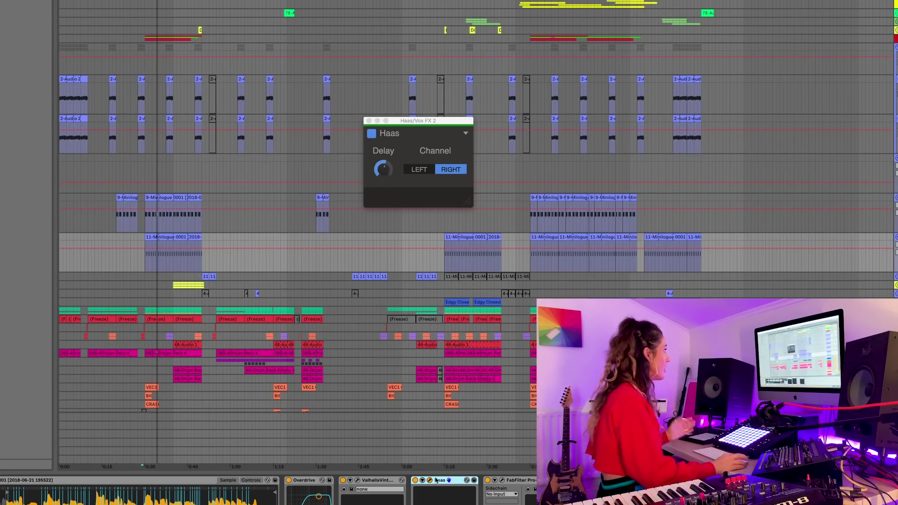
Step: Raise the Haas Delay to about 5.12 ms, keeping Channel on Right
{"action": "mouse_move", "coordinate": [433, 124]}
{"action": "left_mouse_down"}
{"action": "mouse_move", "coordinate": [489, 157]}
{"action": "mouse_move", "coordinate": [444, 135]}
{"action": "left_mouse_up"}
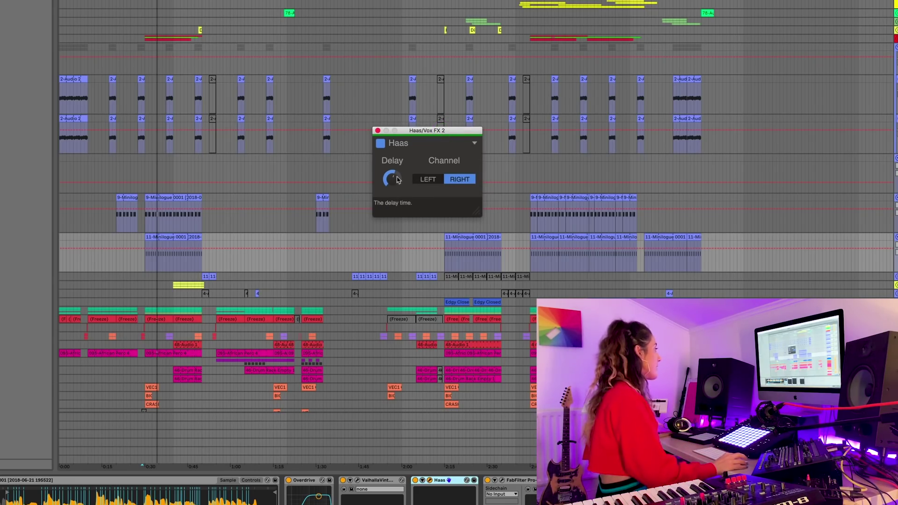
{"action": "mouse_move", "coordinate": [396, 174]}
{"action": "left_mouse_down"}
{"action": "mouse_move", "coordinate": [396, 166]}
{"action": "mouse_move", "coordinate": [396, 177]}
{"action": "left_mouse_up"}
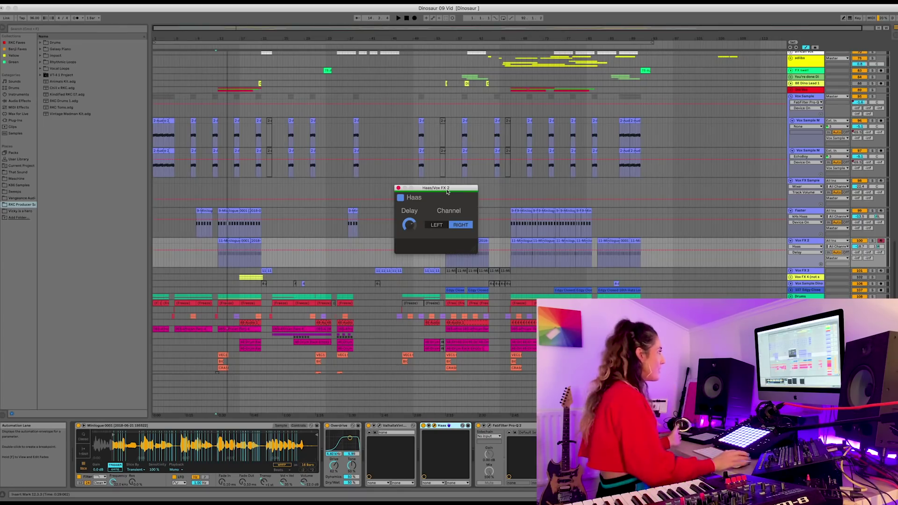
Step: Bypass the Haas device on Vox FX 2 with its activator
{"action": "left_click", "coordinate": [423, 426]}
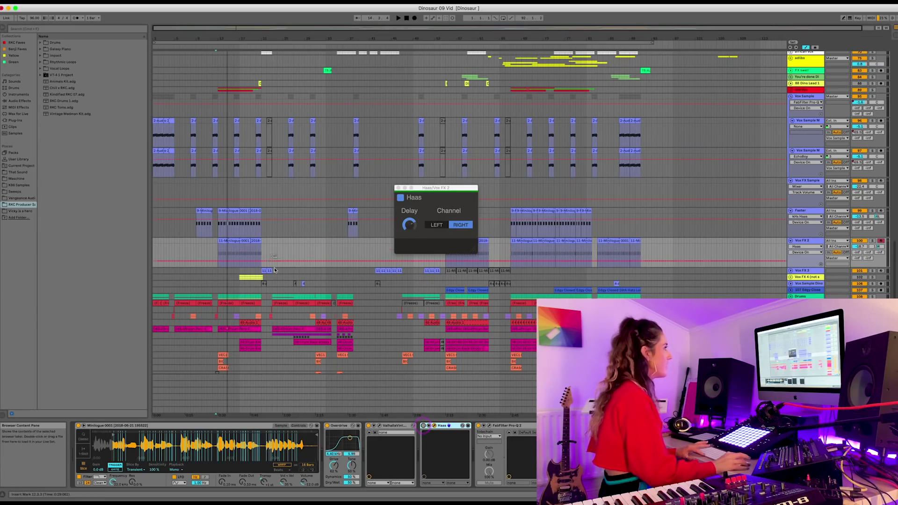
Step: Solo Vox FX 2 and play its part with Haas switched back on, then stop
{"action": "left_click", "coordinate": [216, 252]}
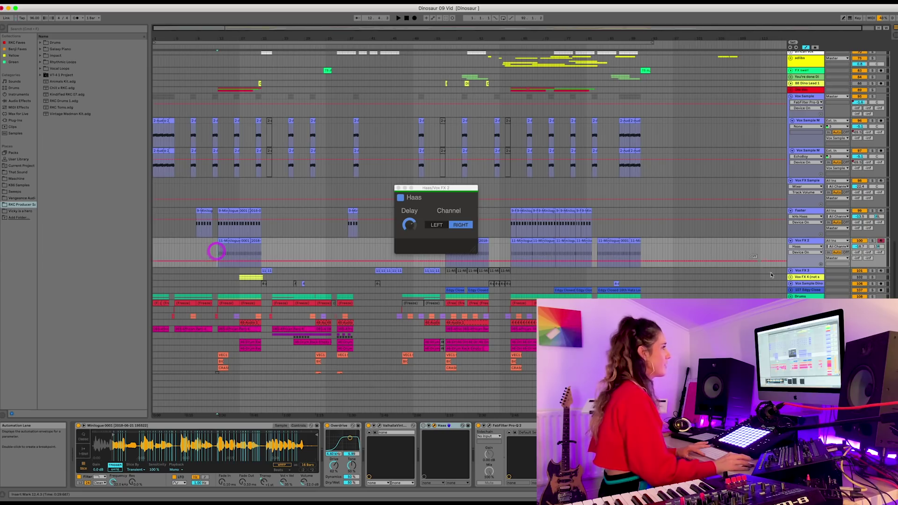
{"action": "left_click", "coordinate": [873, 240]}
{"action": "key", "text": "space"}
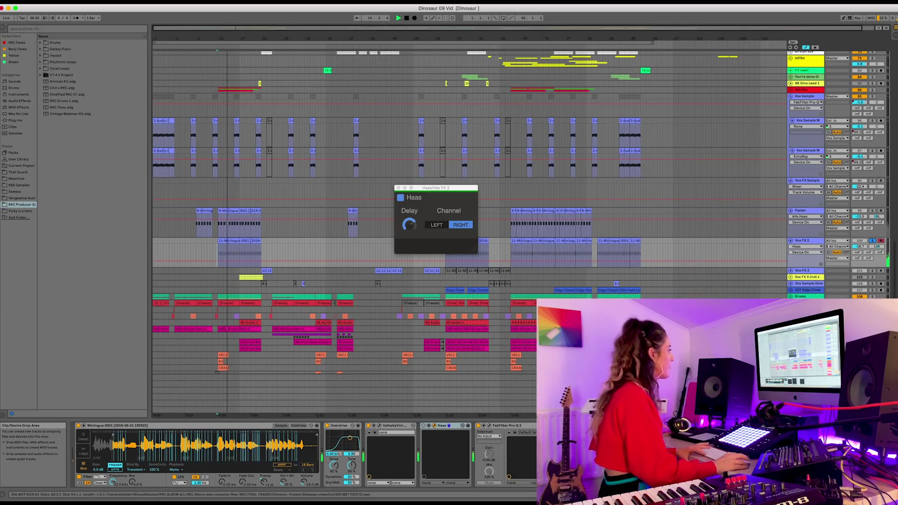
{"action": "left_click", "coordinate": [423, 427]}
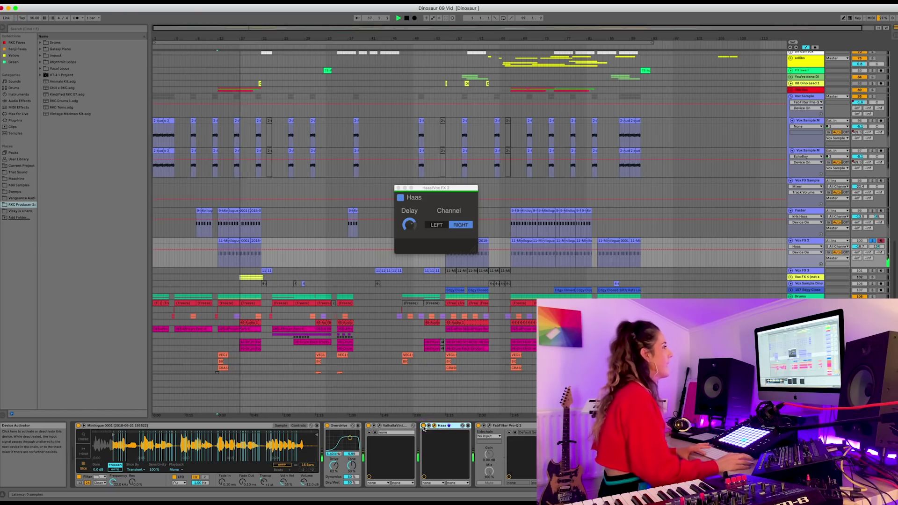
{"action": "left_click", "coordinate": [872, 241]}
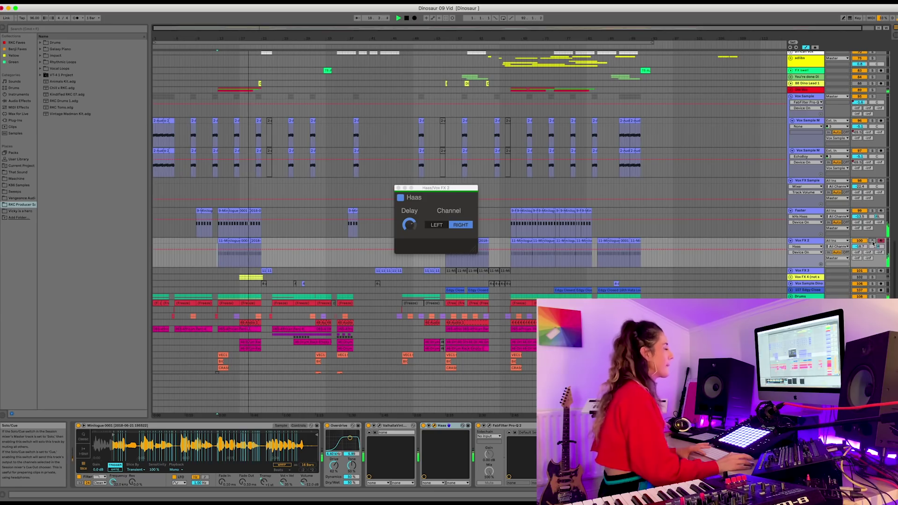
{"action": "left_click", "coordinate": [873, 241]}
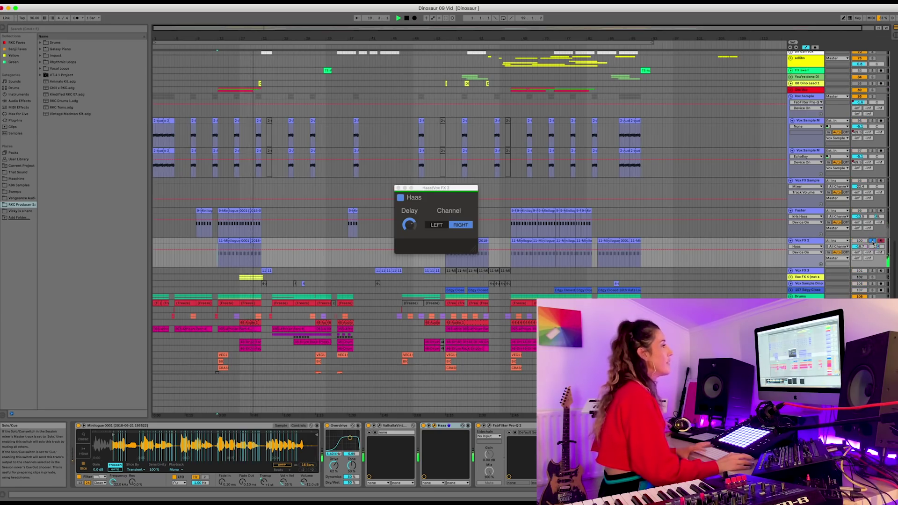
{"action": "key", "text": "space"}
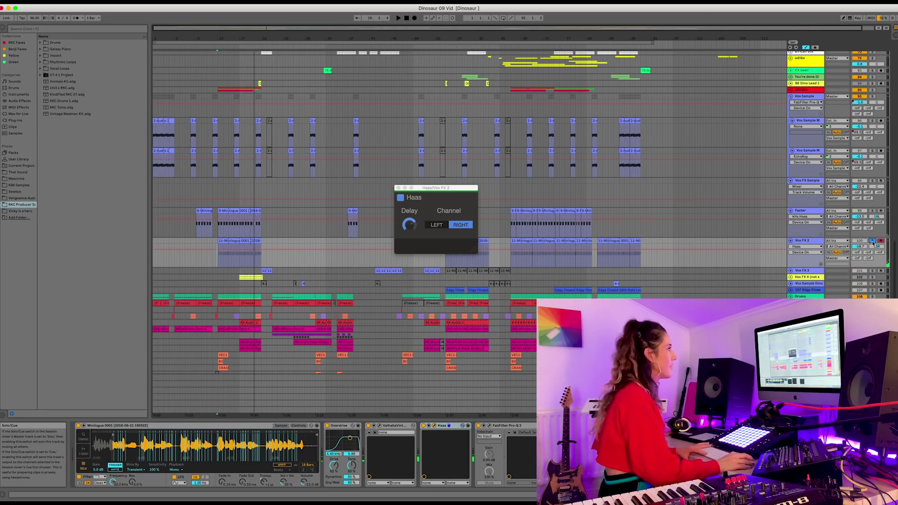
Step: Solo and select the Faster track and set a start point in its part
{"action": "left_click", "coordinate": [872, 211]}
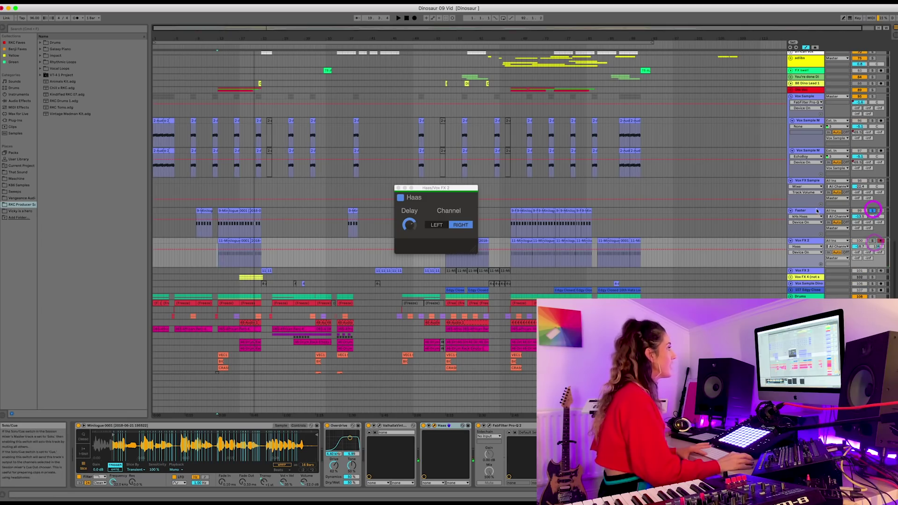
{"action": "left_click", "coordinate": [815, 210]}
{"action": "left_click", "coordinate": [217, 233]}
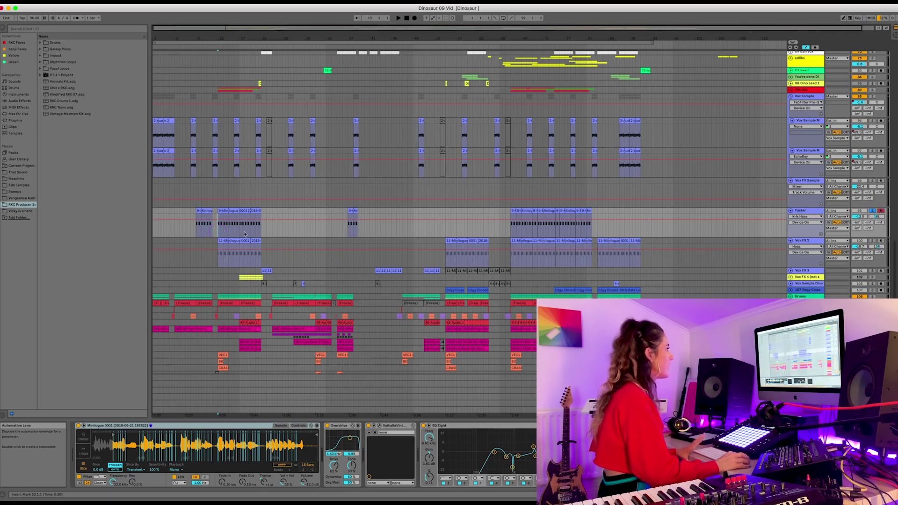
Step: Play the section with Faster soloed, then turn Faster's solo off
{"action": "key", "text": "space"}
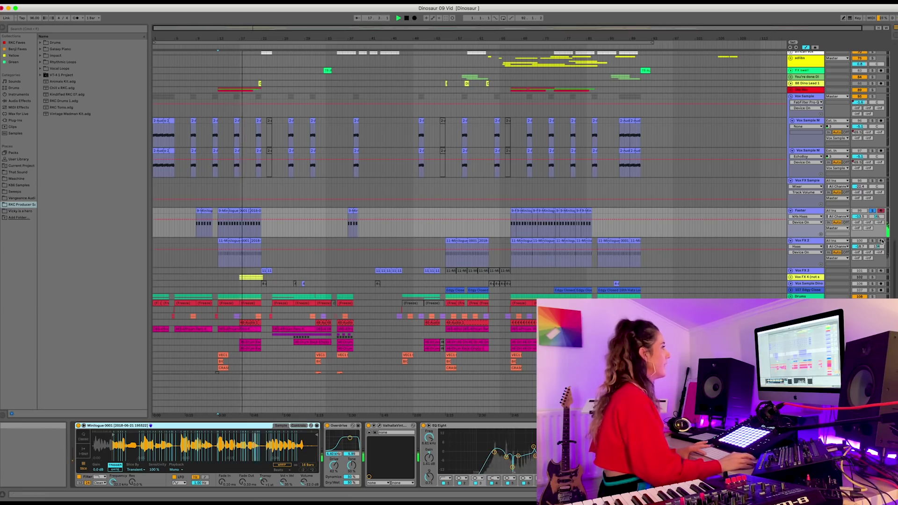
{"action": "left_click", "coordinate": [873, 211]}
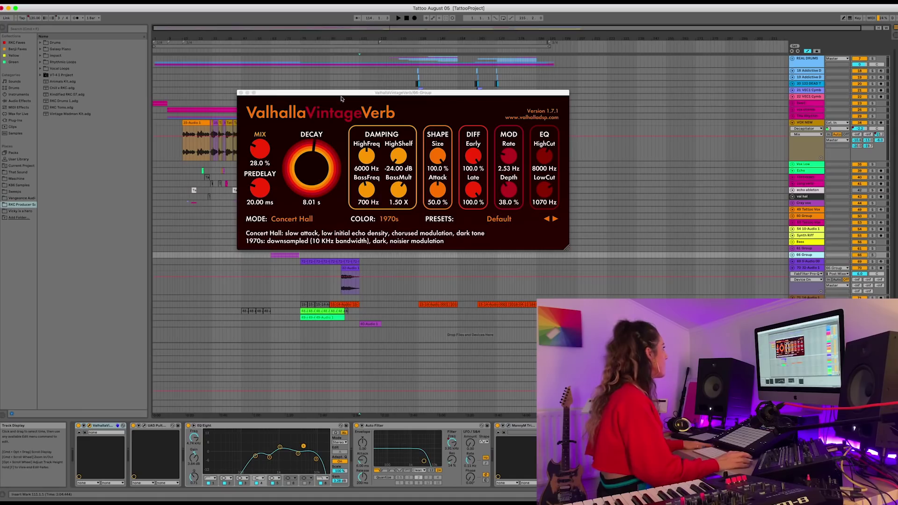
Step: Switch VintageVerb's Color to 1980s, then NOW, back to 1970s, and open its presets list
{"action": "left_click", "coordinate": [17, 55]}
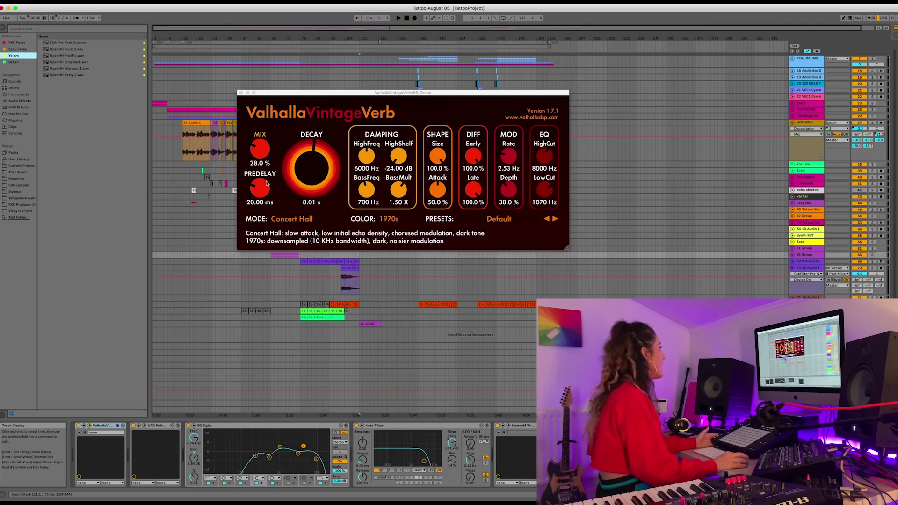
{"action": "left_click", "coordinate": [313, 156]}
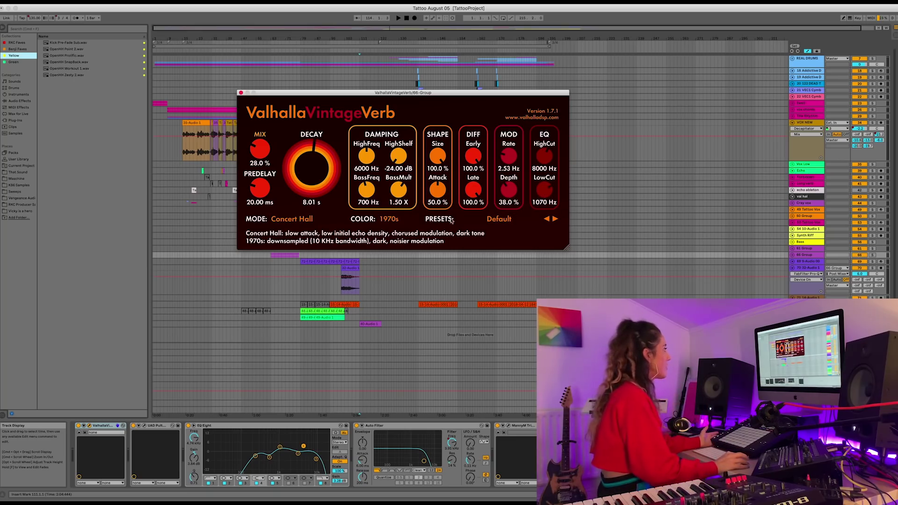
{"action": "left_click", "coordinate": [390, 220]}
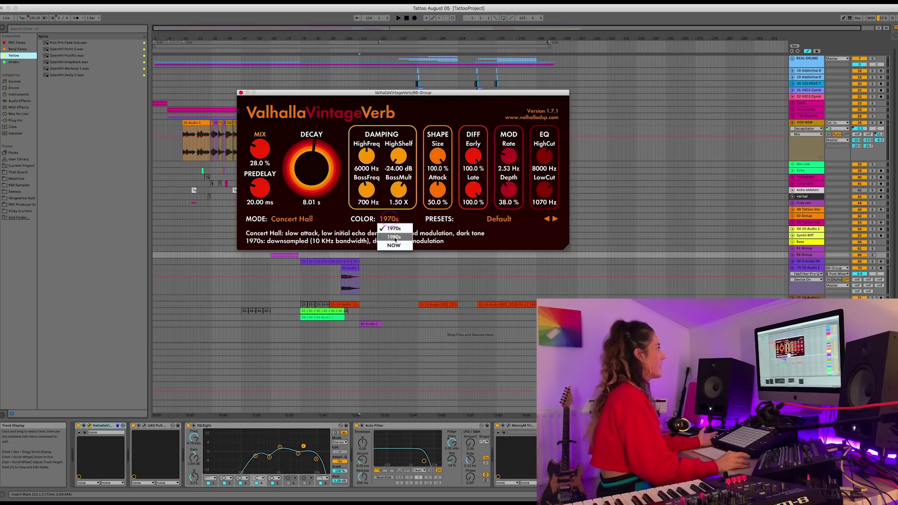
{"action": "left_click", "coordinate": [394, 237]}
{"action": "left_click", "coordinate": [389, 219]}
{"action": "left_click", "coordinate": [394, 245]}
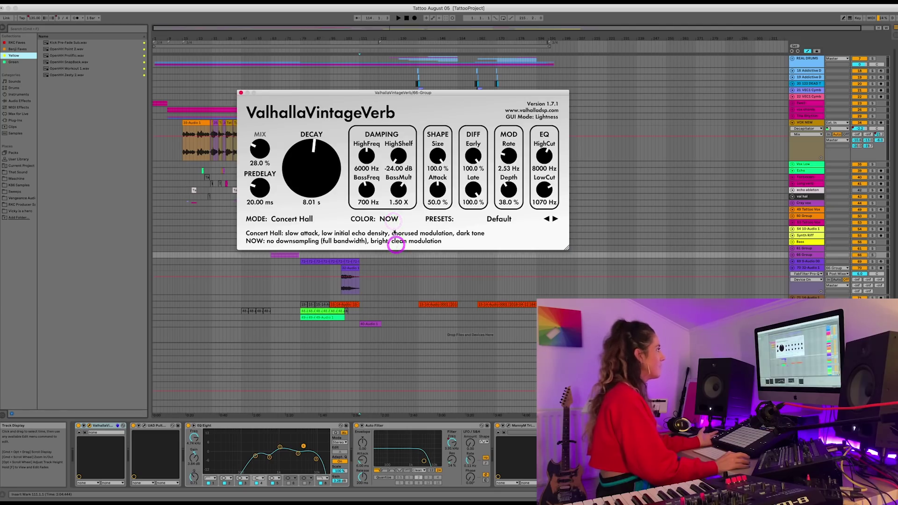
{"action": "left_click", "coordinate": [388, 220]}
{"action": "left_click", "coordinate": [393, 230]}
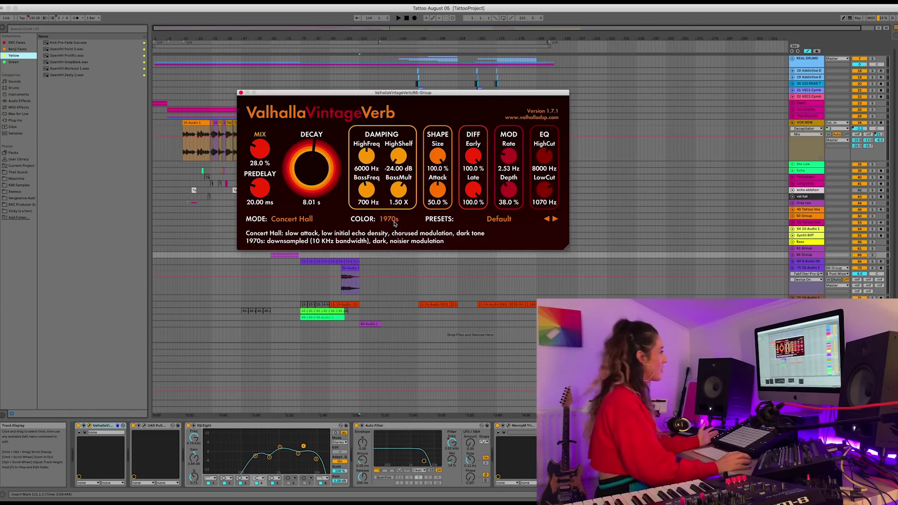
{"action": "left_click", "coordinate": [508, 219]}
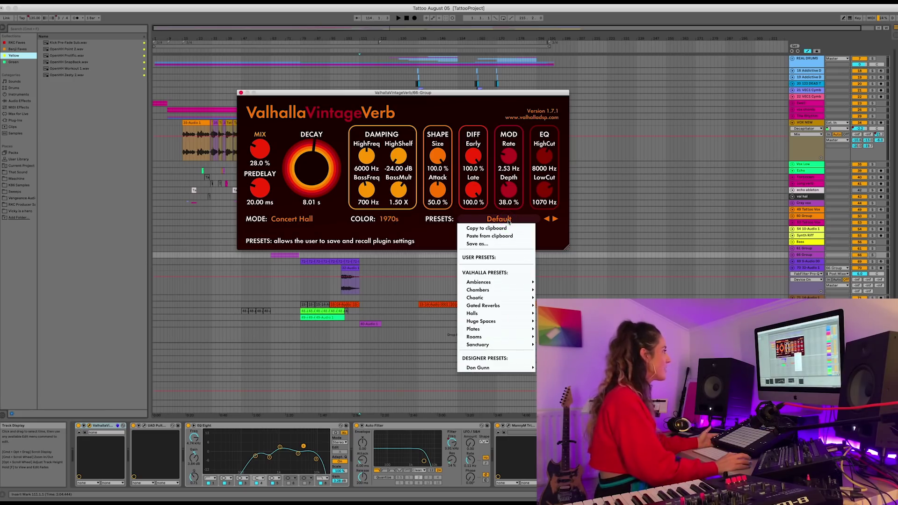
{"action": "mouse_move", "coordinate": [504, 318]}
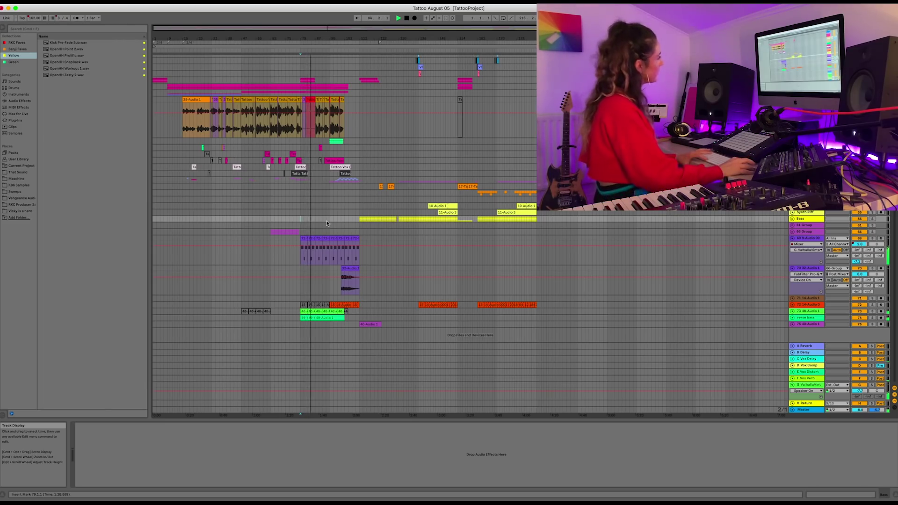
Step: Select track 69 to show its Simpler, BX 20 reverb and Auto Filter chain
{"action": "left_click", "coordinate": [810, 241]}
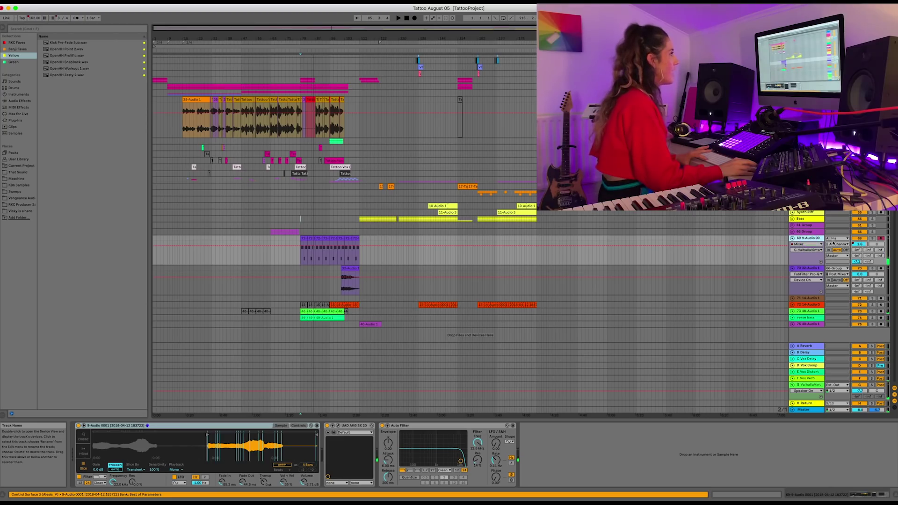
Step: Solo track 69 and play it from a point in the 9-Audio lane
{"action": "left_click", "coordinate": [874, 239]}
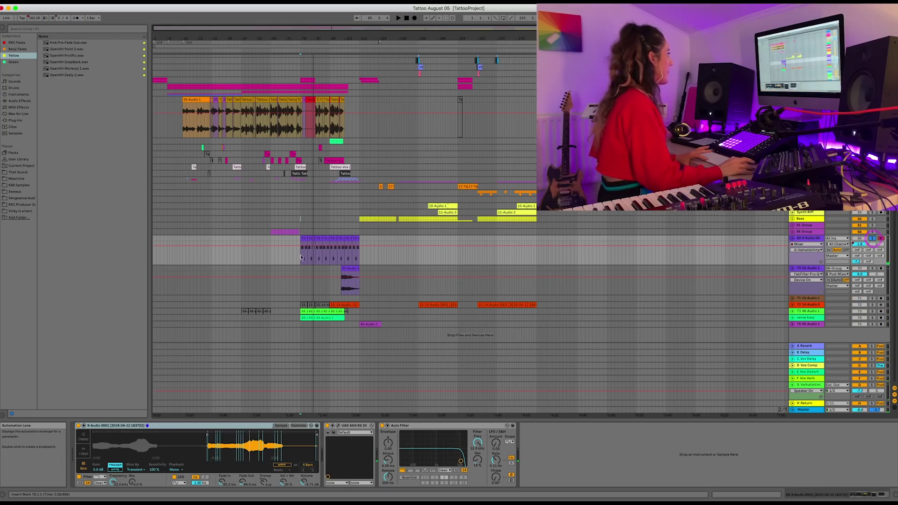
{"action": "left_click", "coordinate": [302, 260]}
{"action": "key", "text": "space"}
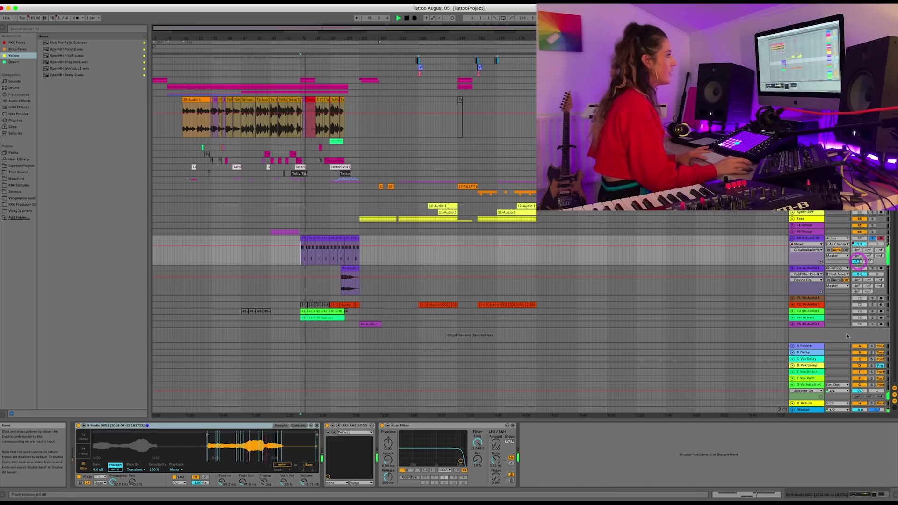
Step: Solo the G reverb return, toggle it off and on, and open its VintageVerb window
{"action": "left_click", "coordinate": [872, 385]}
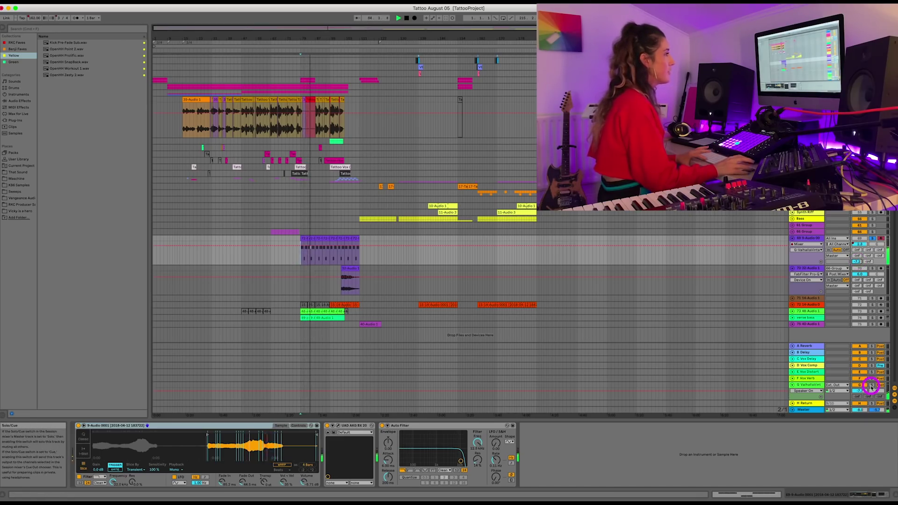
{"action": "left_click", "coordinate": [872, 239]}
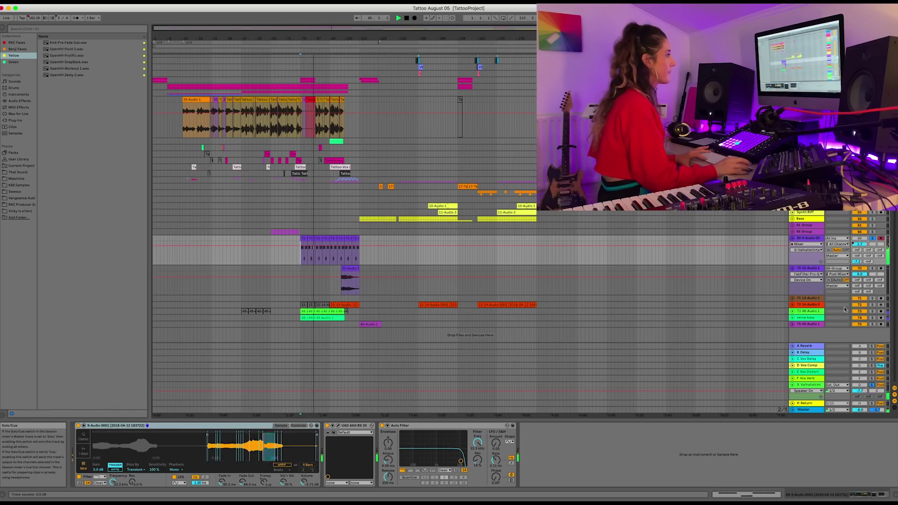
{"action": "left_click", "coordinate": [860, 385]}
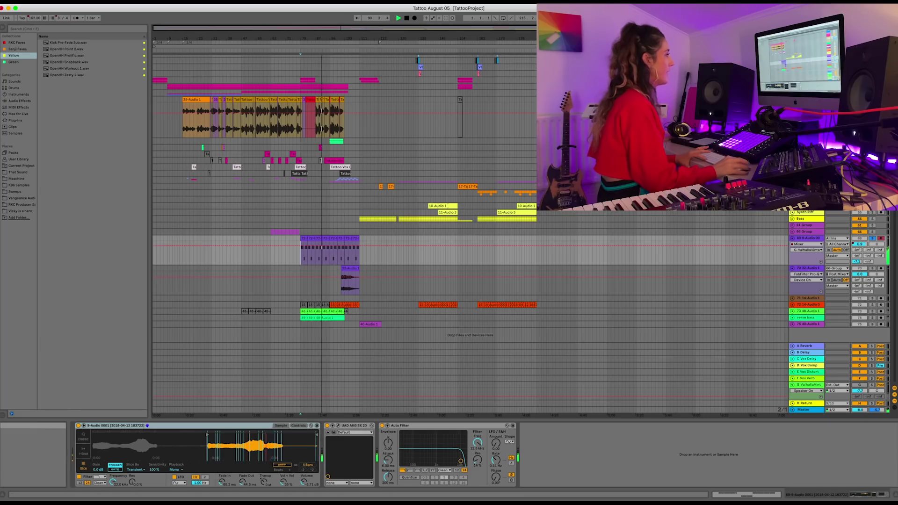
{"action": "left_click", "coordinate": [860, 384]}
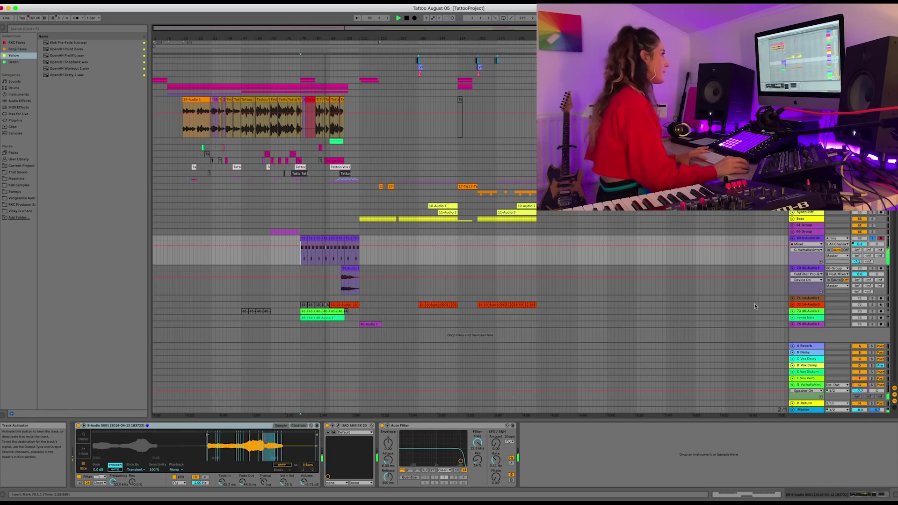
{"action": "left_click", "coordinate": [805, 385]}
{"action": "left_click", "coordinate": [89, 427]}
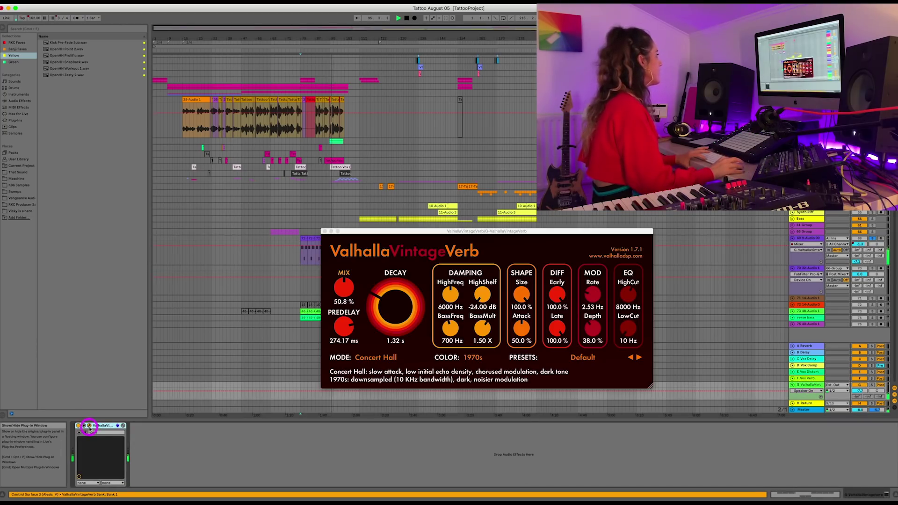
Step: Close the VintageVerb window, unsolo track 69 and stop playback
{"action": "left_click", "coordinate": [324, 231]}
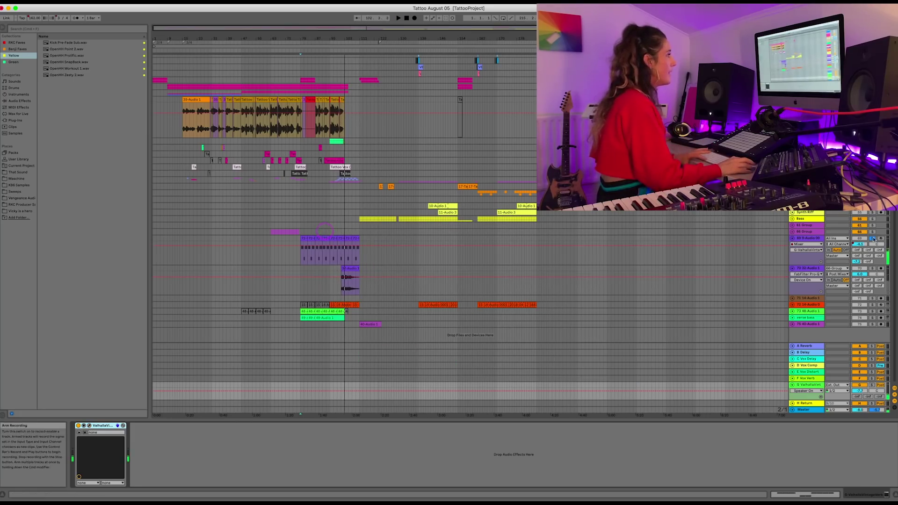
{"action": "left_click", "coordinate": [873, 238]}
{"action": "key", "text": "space"}
Step: Unfold 66 Group to show tracks 67 and 68, solo it, and set playback start in its lane
{"action": "left_click", "coordinate": [792, 233]}
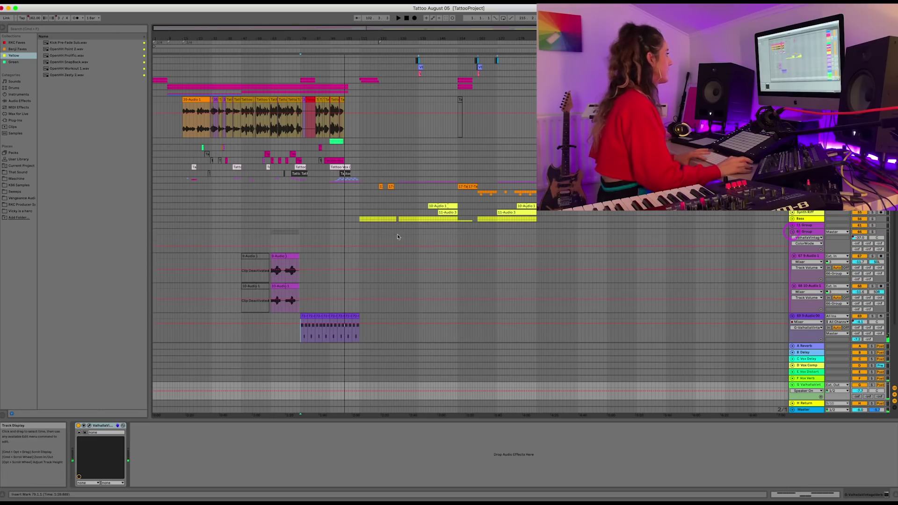
{"action": "left_click", "coordinate": [271, 236]}
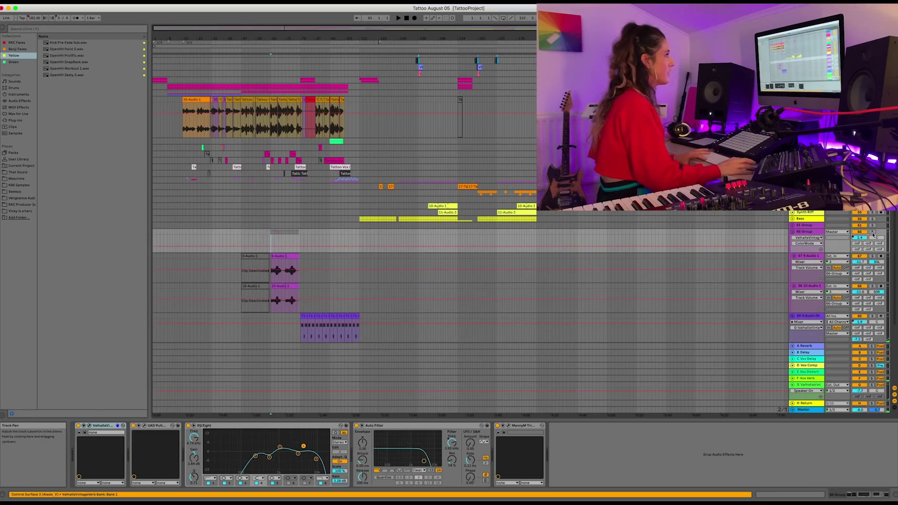
{"action": "left_click", "coordinate": [872, 232]}
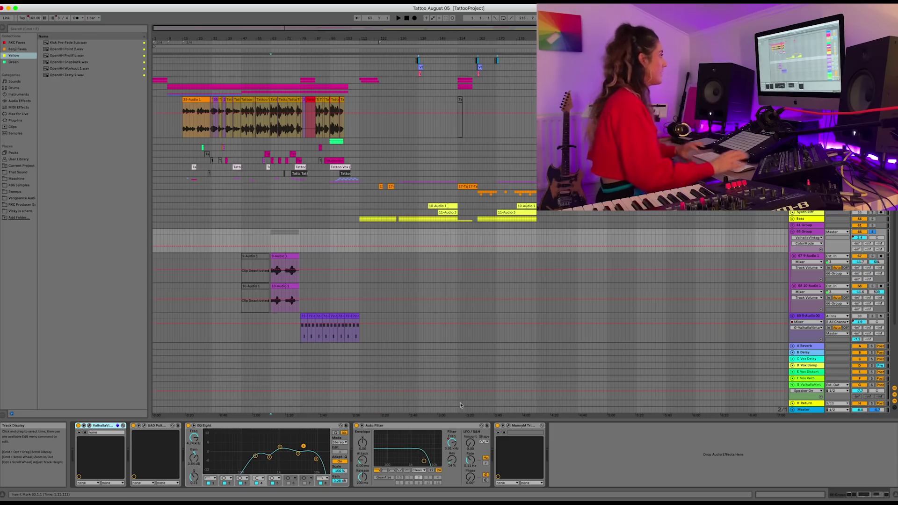
{"action": "left_click", "coordinate": [270, 236]}
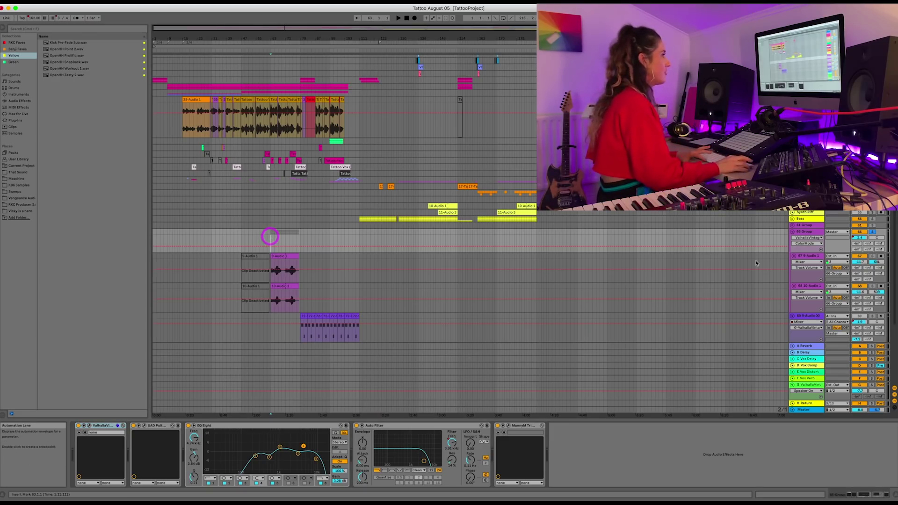
Step: Play the group, open its VintageVerb, compare it bypassed, and move the window up
{"action": "key", "text": "space"}
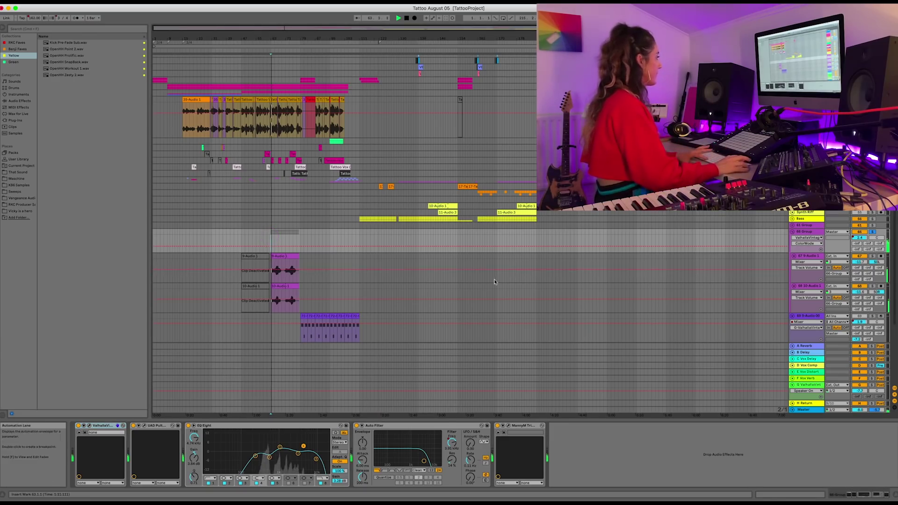
{"action": "left_click", "coordinate": [90, 425]}
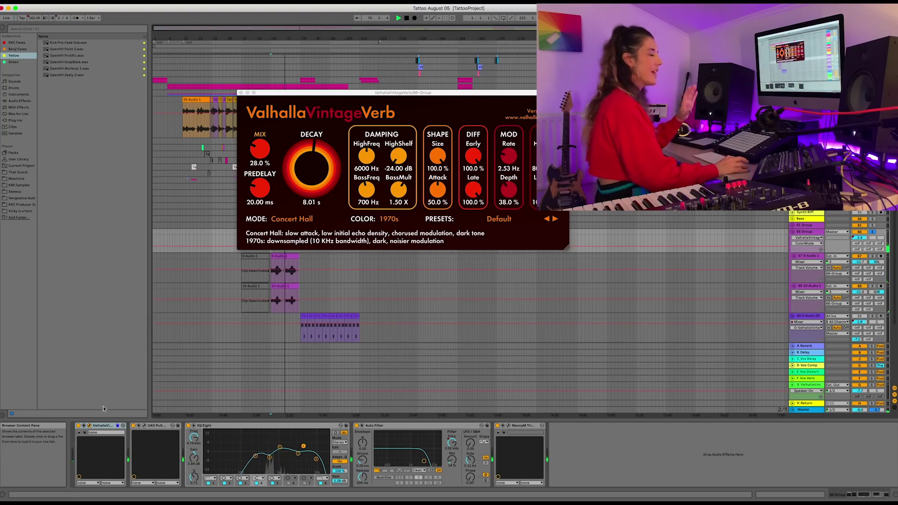
{"action": "left_click", "coordinate": [79, 426]}
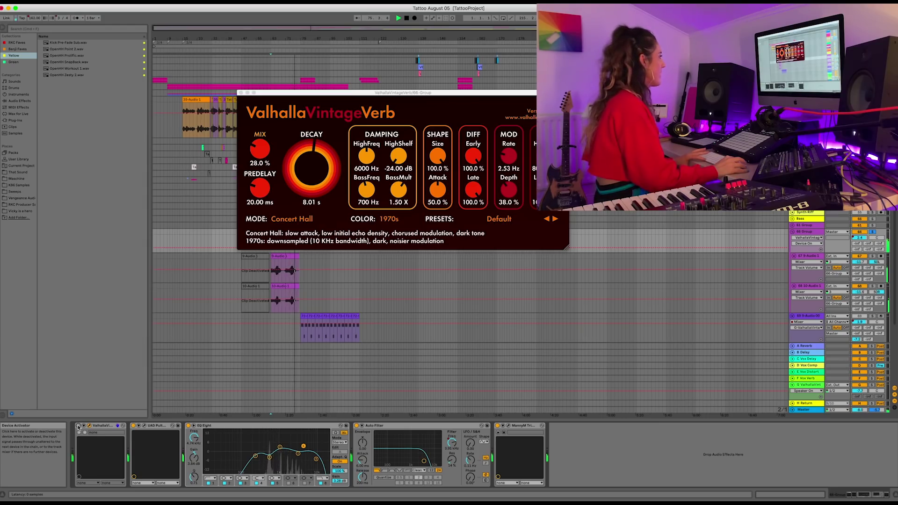
{"action": "left_click_drag", "start_coordinate": [316, 92], "coordinate": [350, 72]}
Step: Raise the reverb mix to 69.6% and decay to 27.11 s, then stop and close the window
{"action": "left_click", "coordinate": [273, 245]}
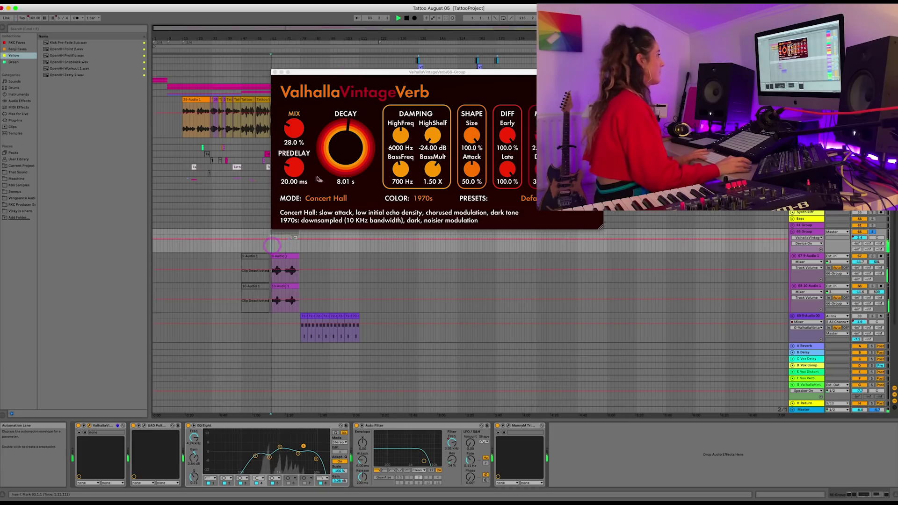
{"action": "left_click_drag", "start_coordinate": [300, 131], "coordinate": [301, 120]}
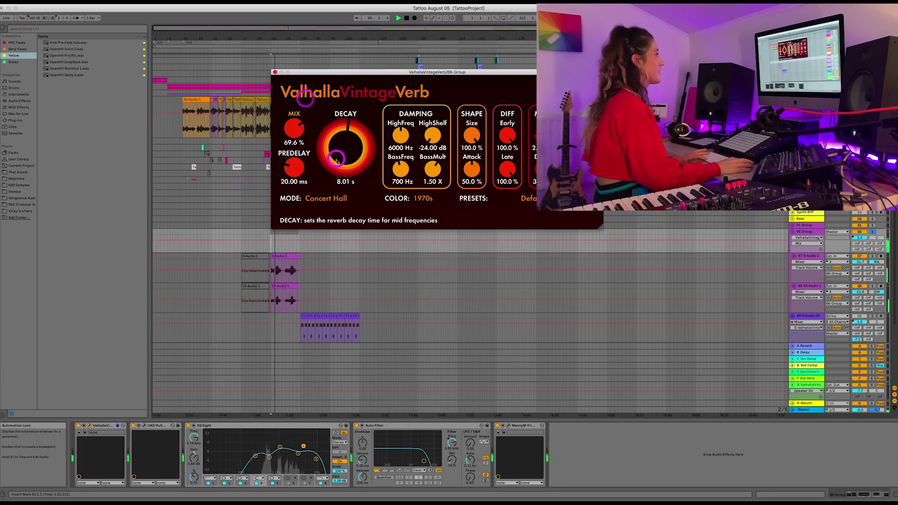
{"action": "left_click_drag", "start_coordinate": [343, 153], "coordinate": [341, 142]}
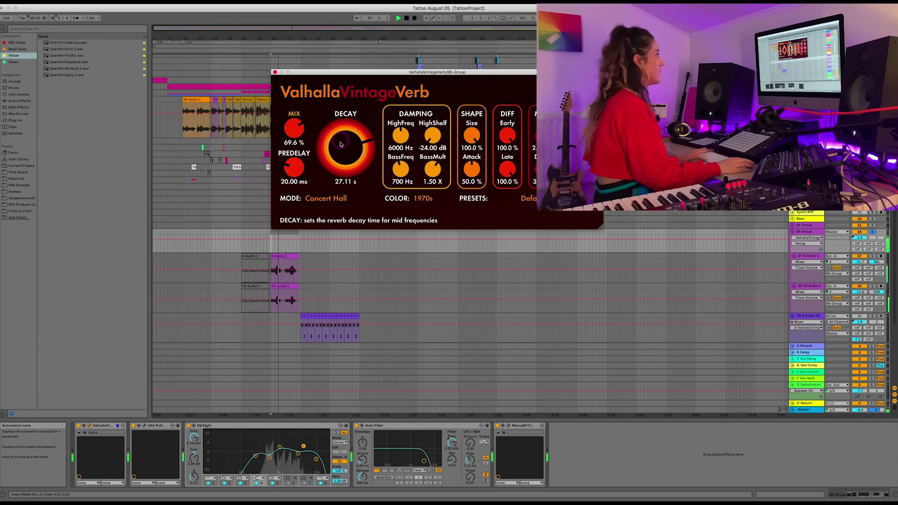
{"action": "key", "text": "space"}
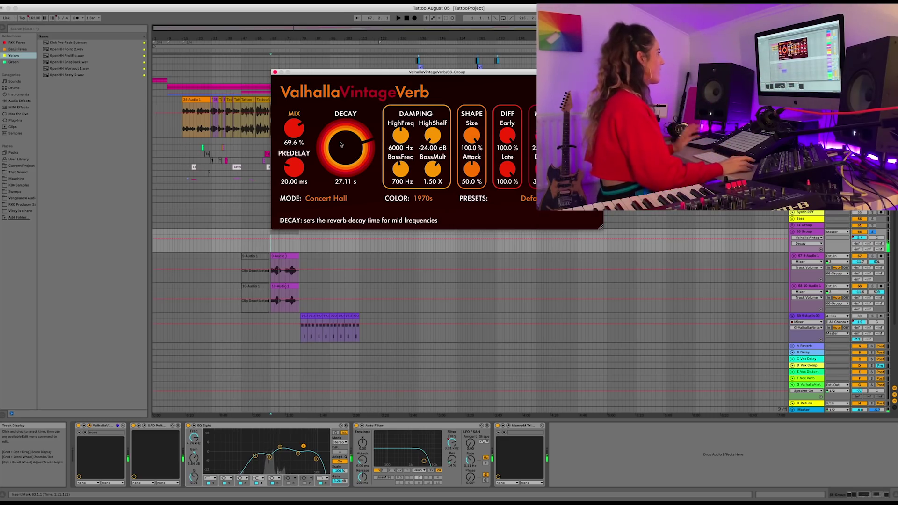
{"action": "left_click", "coordinate": [274, 72]}
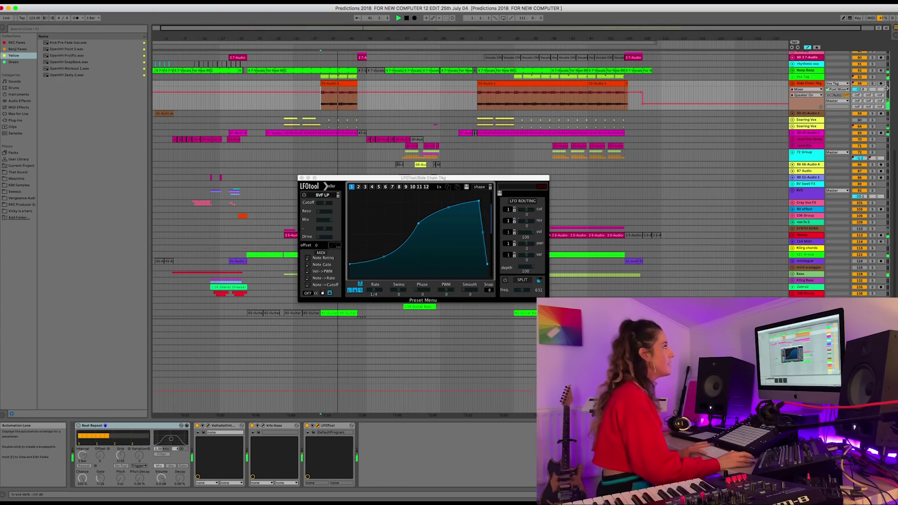
Step: Solo the Side Chain Tag track, play from near bar 38, and compare LFO Tool off and on
{"action": "left_click", "coordinate": [873, 83]}
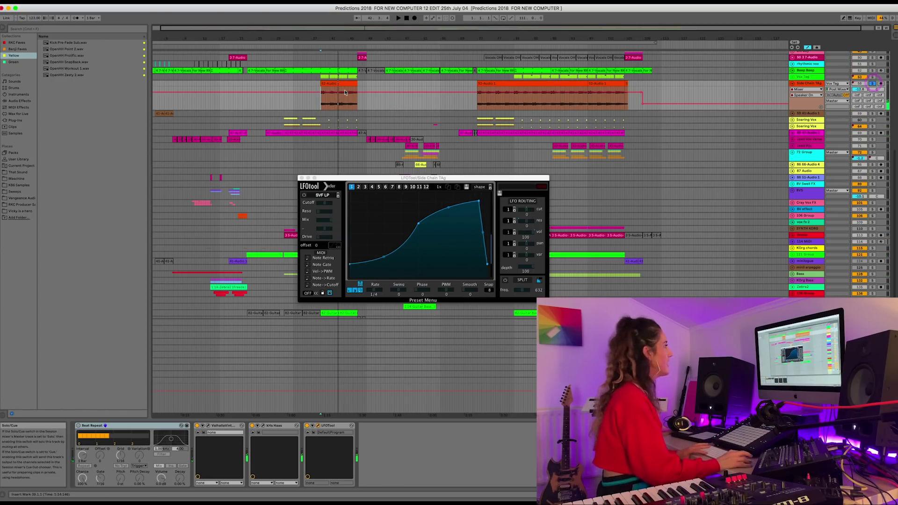
{"action": "left_click", "coordinate": [319, 102]}
{"action": "key", "text": "space"}
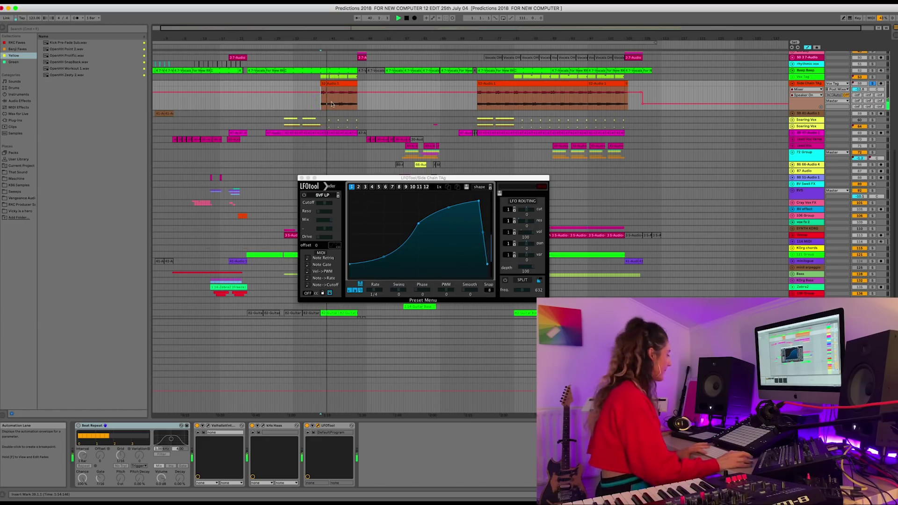
{"action": "left_click", "coordinate": [307, 427]}
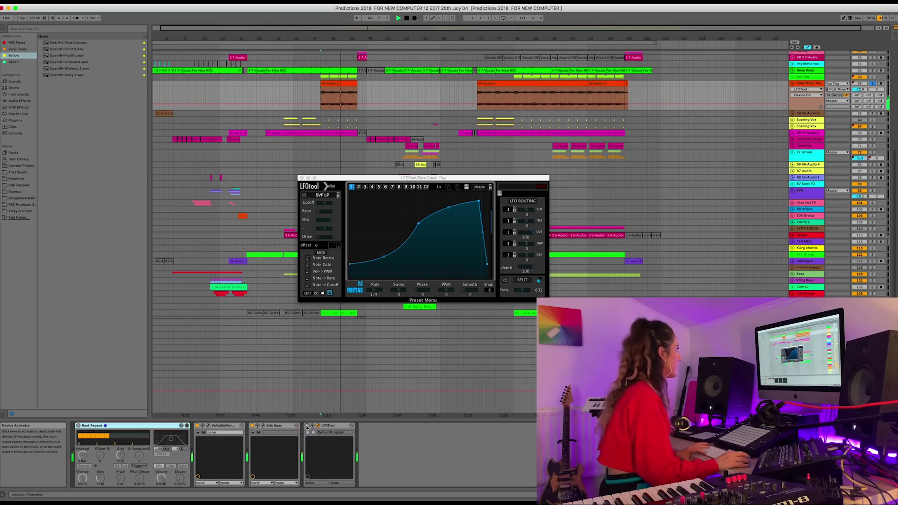
{"action": "left_click", "coordinate": [307, 426]}
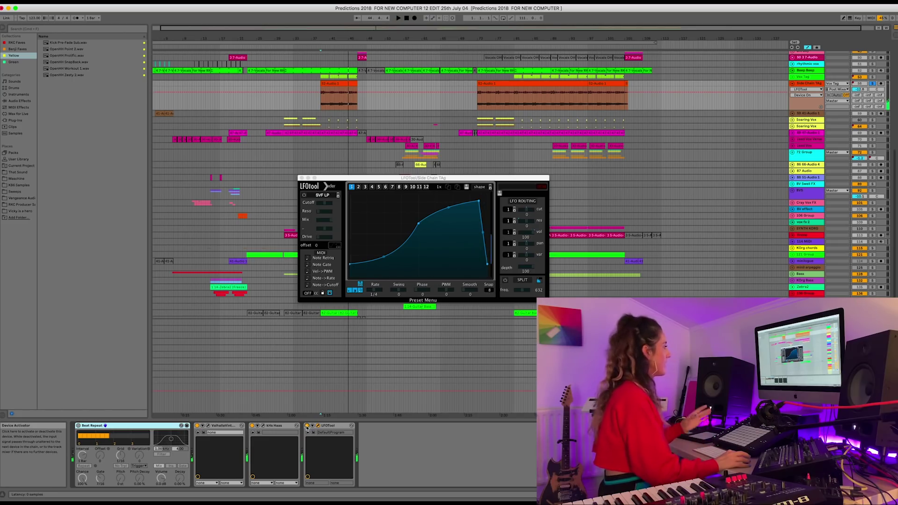
Step: Check the VintageVerb settings, play the section again, and close the LFO Tool window
{"action": "left_click", "coordinate": [209, 425]}
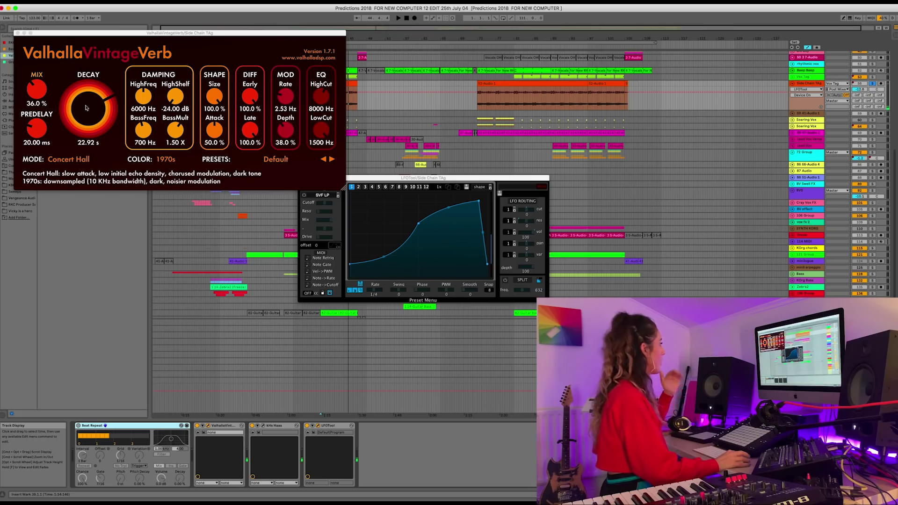
{"action": "left_click", "coordinate": [18, 34]}
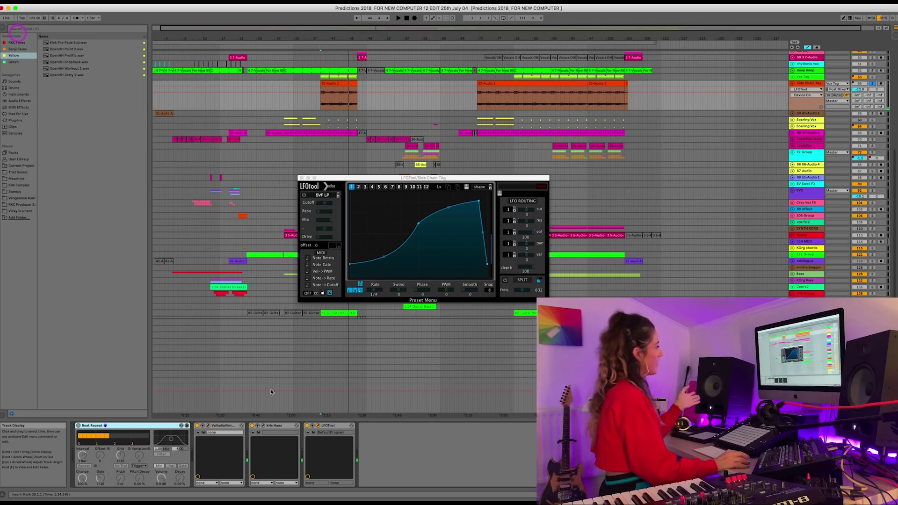
{"action": "key", "text": "space"}
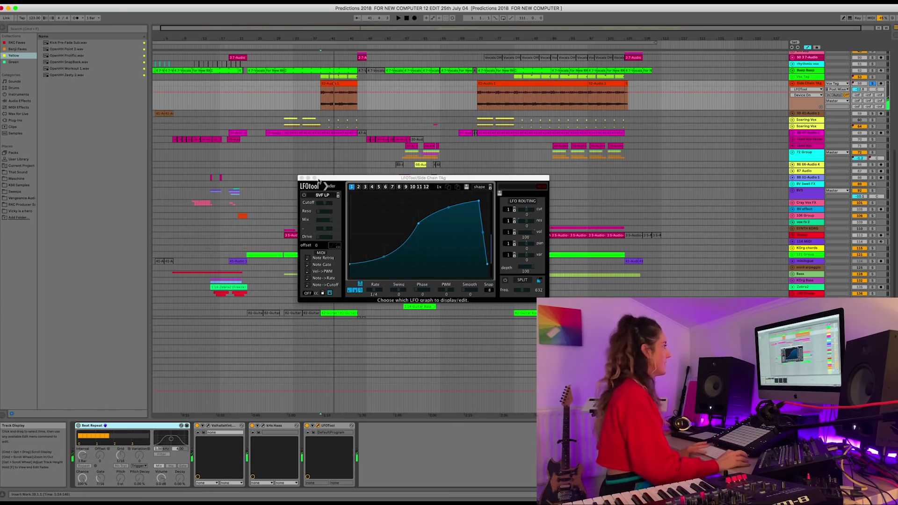
{"action": "left_click", "coordinate": [301, 179]}
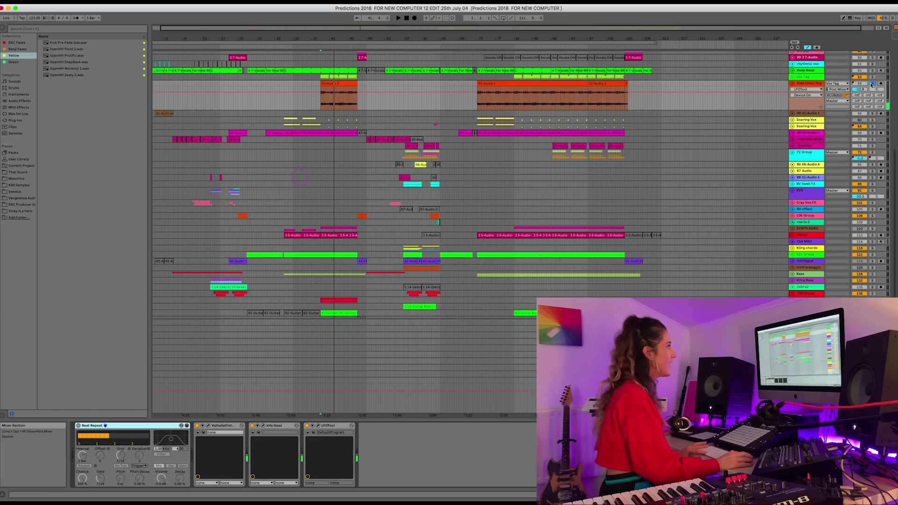
Step: Unfold the red track, play from its clip, and open its LFO Tool window
{"action": "scroll", "coordinate": [649, 231], "scroll_direction": "down", "scroll_amount": 2}
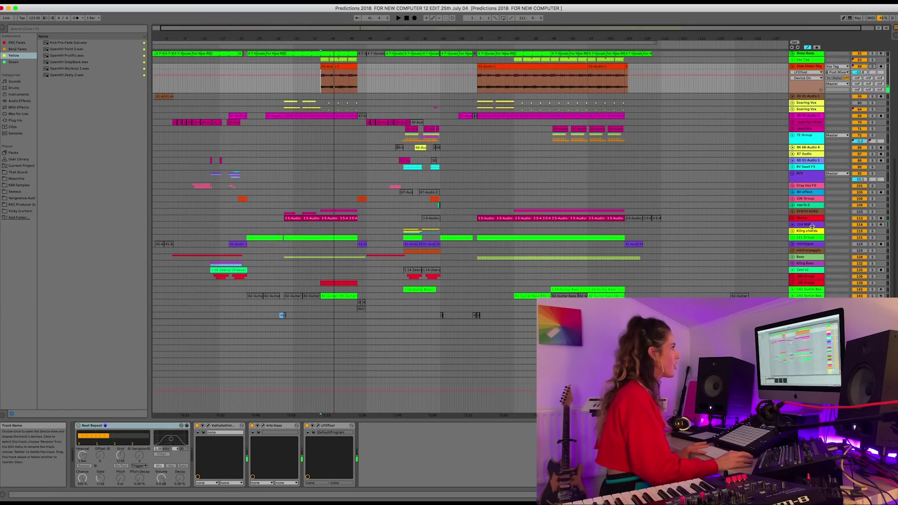
{"action": "left_click", "coordinate": [791, 218]}
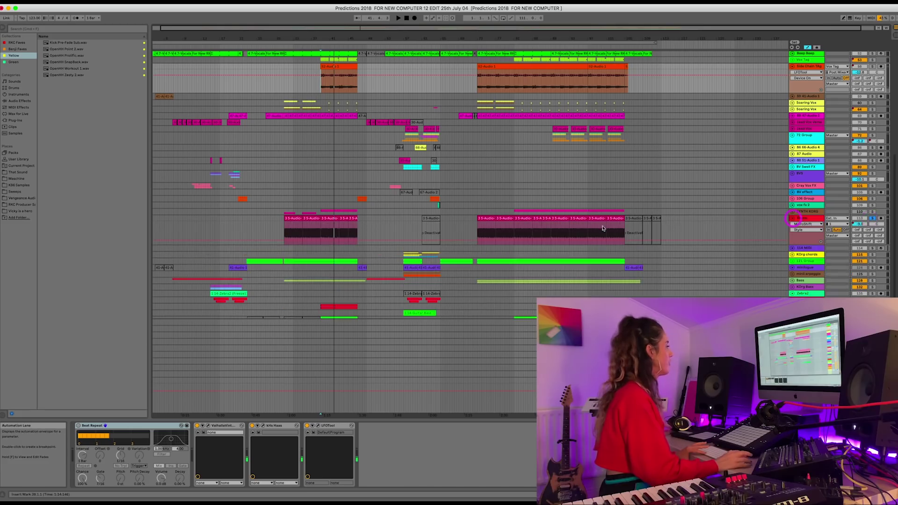
{"action": "left_click", "coordinate": [320, 231]}
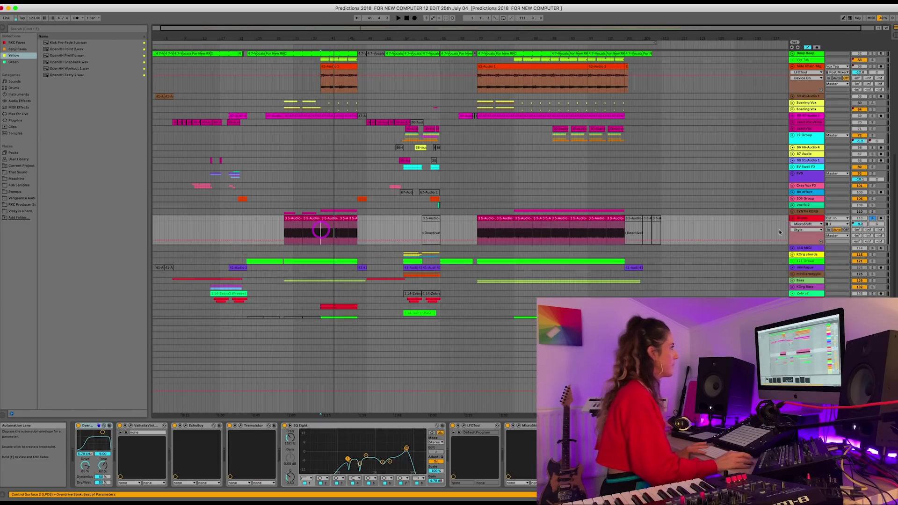
{"action": "key", "text": "space"}
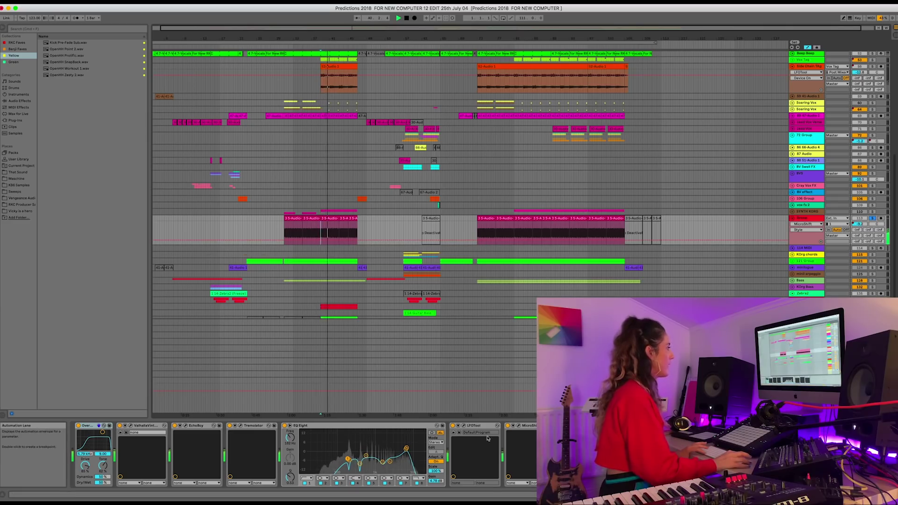
{"action": "left_click", "coordinate": [463, 426]}
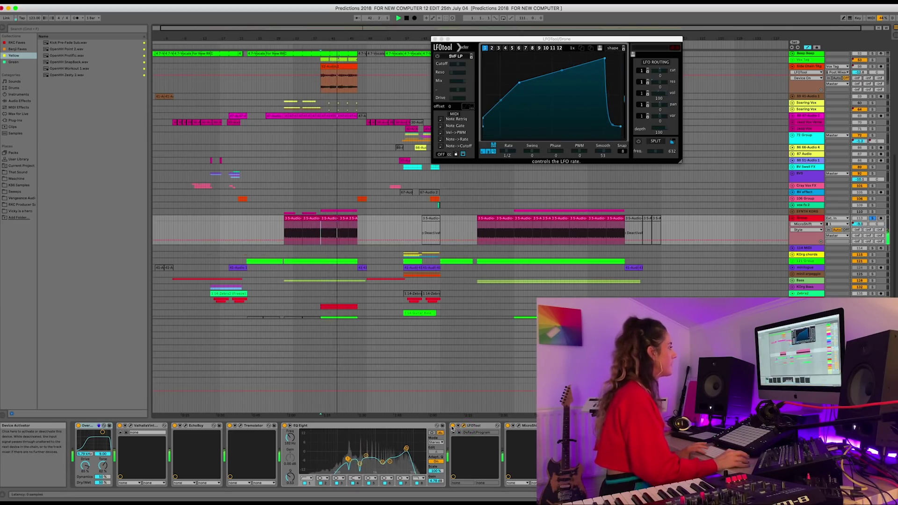
Step: Bypass LFO Tool, replay inside the red clip, then switch LFO Tool back on
{"action": "left_click", "coordinate": [451, 426]}
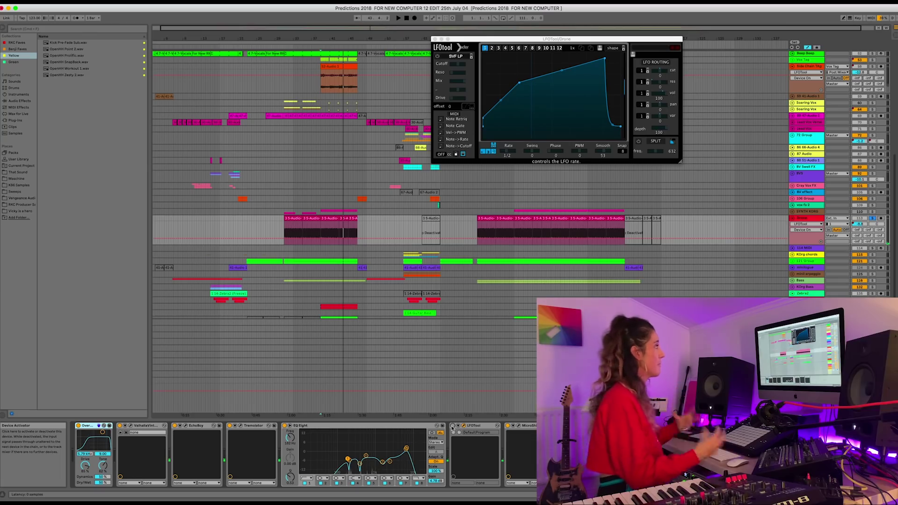
{"action": "left_click", "coordinate": [311, 229]}
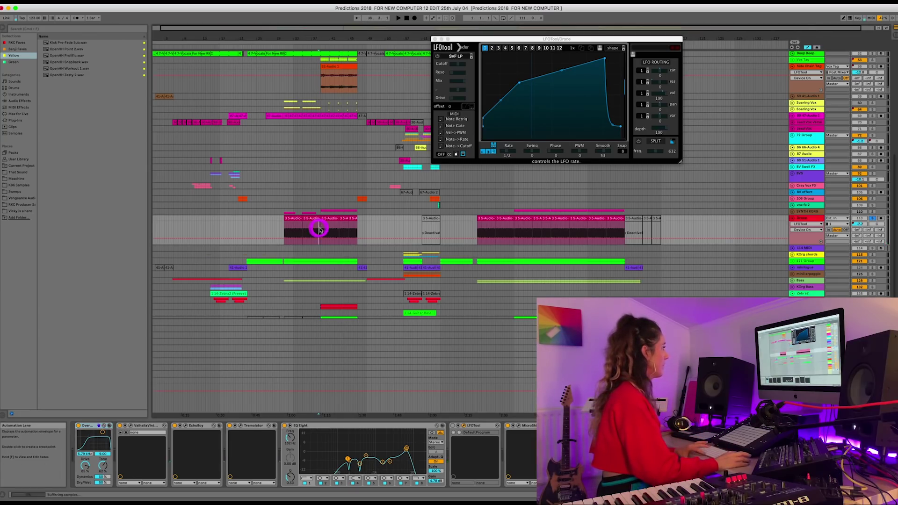
{"action": "key", "text": "space"}
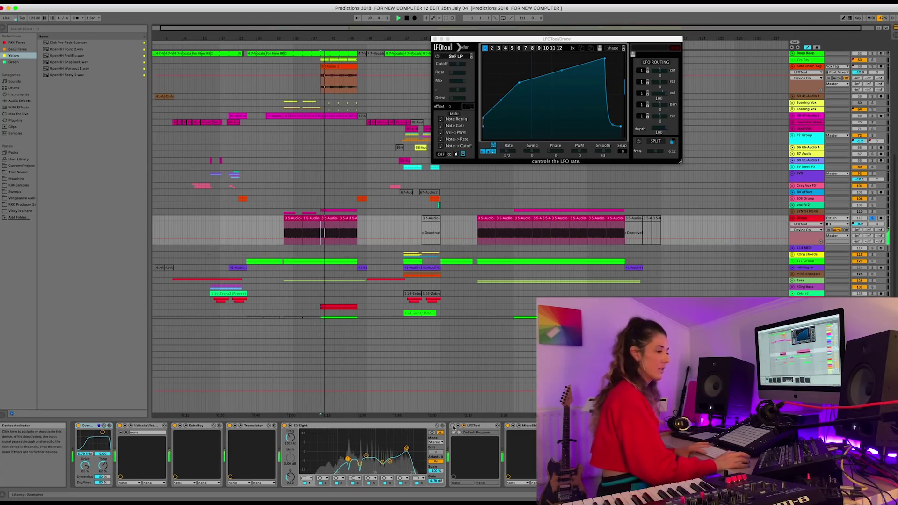
{"action": "left_click", "coordinate": [453, 426]}
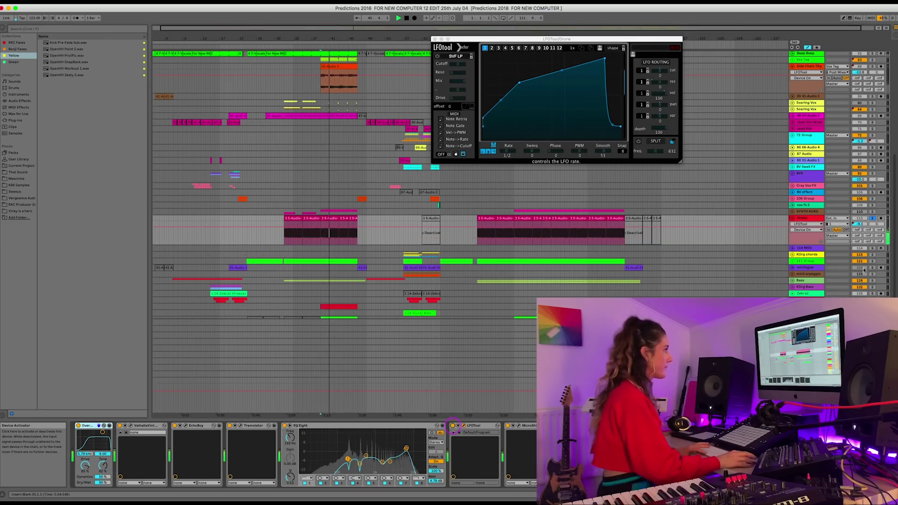
Step: Unsolo the track to hear the full mix and briefly view the EchoBoy delay settings
{"action": "left_click", "coordinate": [873, 218]}
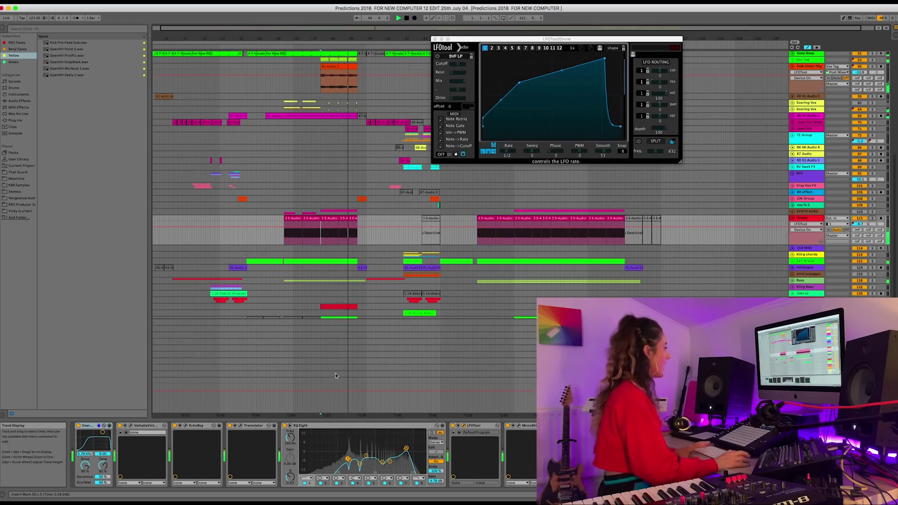
{"action": "left_click", "coordinate": [186, 427]}
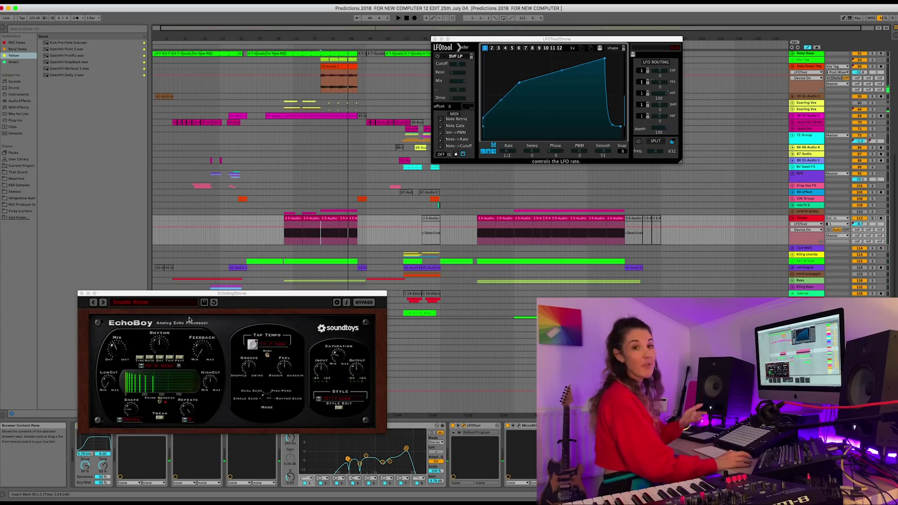
{"action": "left_click", "coordinate": [82, 293]}
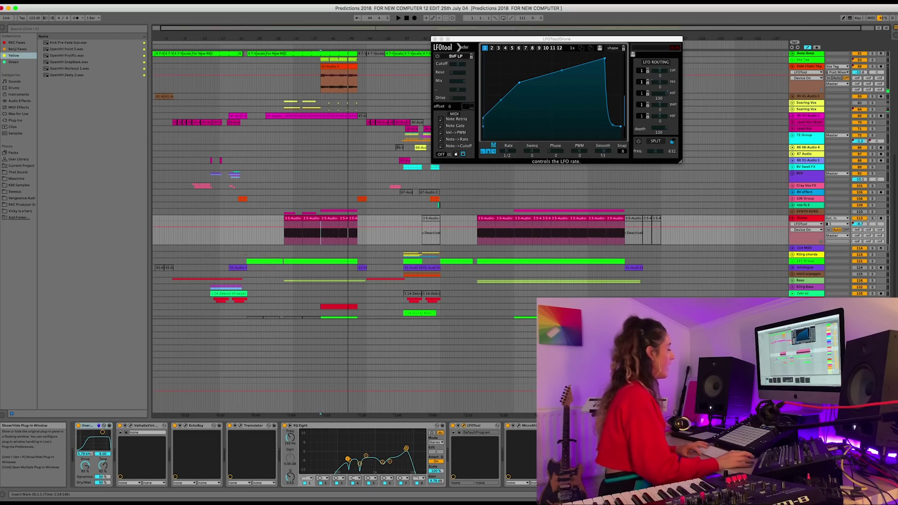
{"action": "scroll", "coordinate": [327, 187], "scroll_direction": "down", "scroll_amount": 3}
{"action": "scroll", "coordinate": [327, 187], "scroll_direction": "up", "scroll_amount": 4}
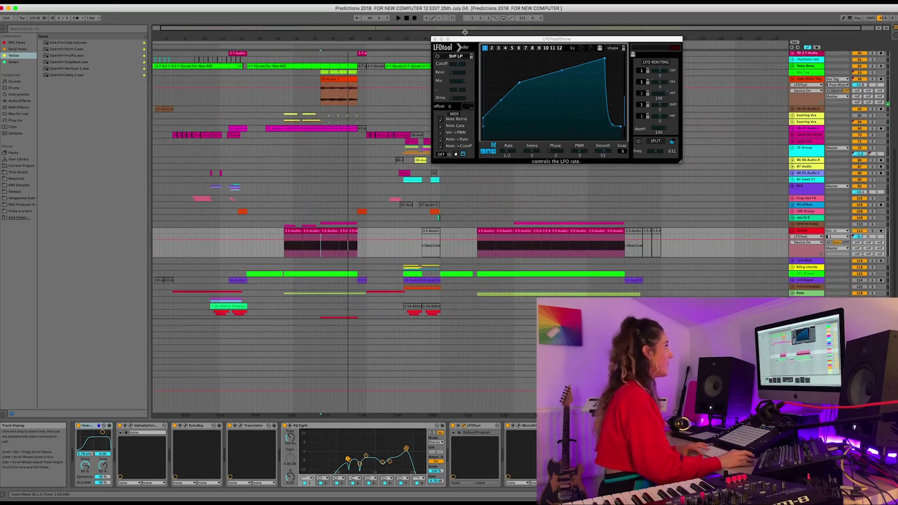
Step: Select the lower track and show its VintageVerb and LFO Tool windows side by side
{"action": "left_click", "coordinate": [434, 39]}
{"action": "scroll", "coordinate": [468, 187], "scroll_direction": "down", "scroll_amount": 5}
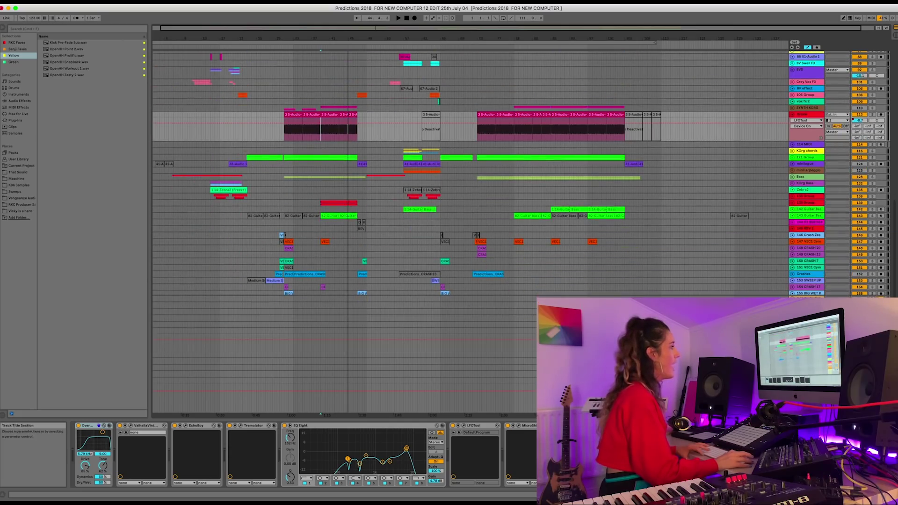
{"action": "left_click", "coordinate": [463, 394]}
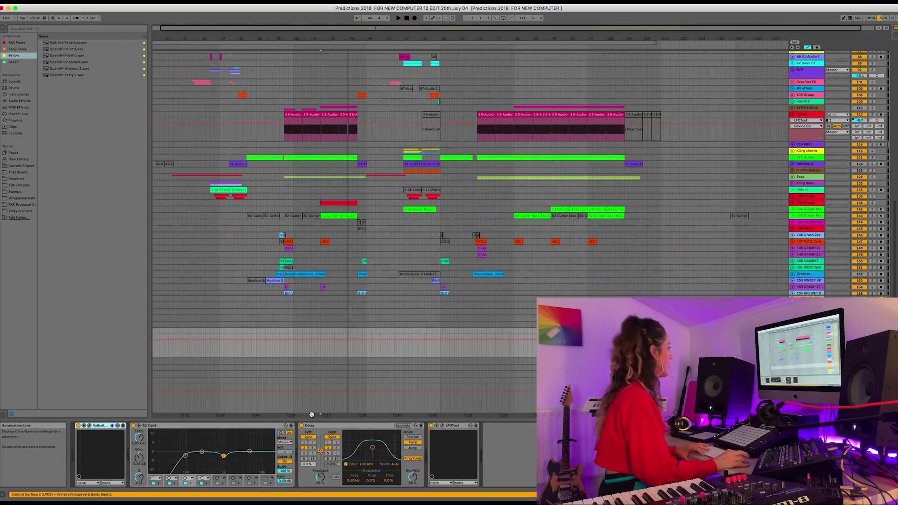
{"action": "left_click", "coordinate": [89, 425]}
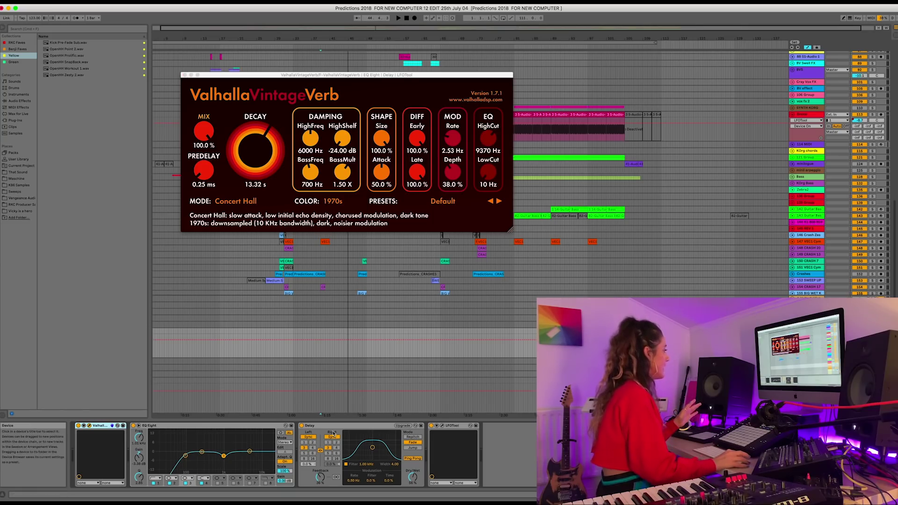
{"action": "left_click", "coordinate": [442, 426]}
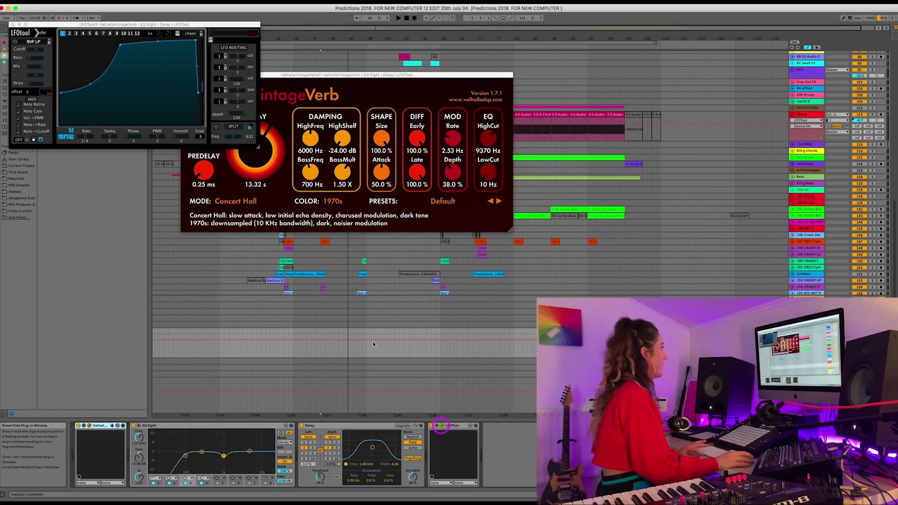
{"action": "left_click_drag", "start_coordinate": [141, 24], "coordinate": [160, 38]}
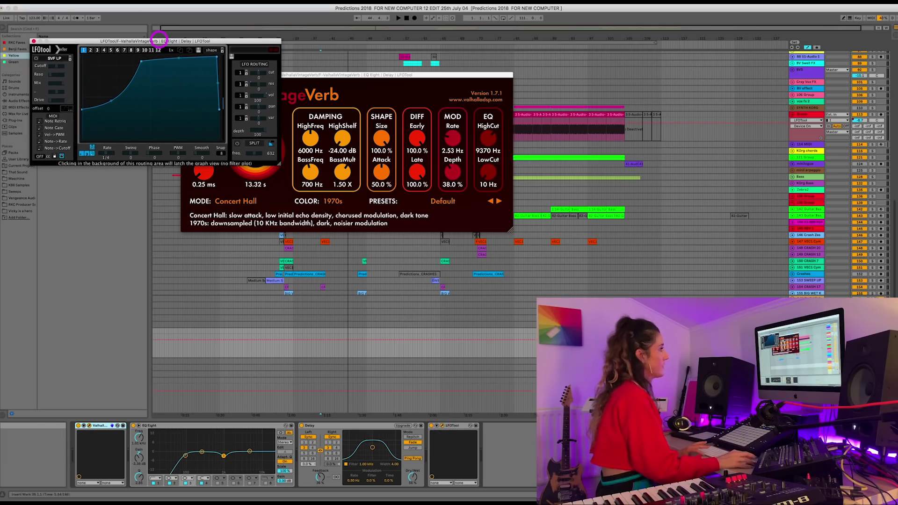
Step: Play from bar 39 to hear the 13.32 s reverb with LFO Tool, glancing at its presets
{"action": "left_click", "coordinate": [321, 294]}
{"action": "key", "text": "space"}
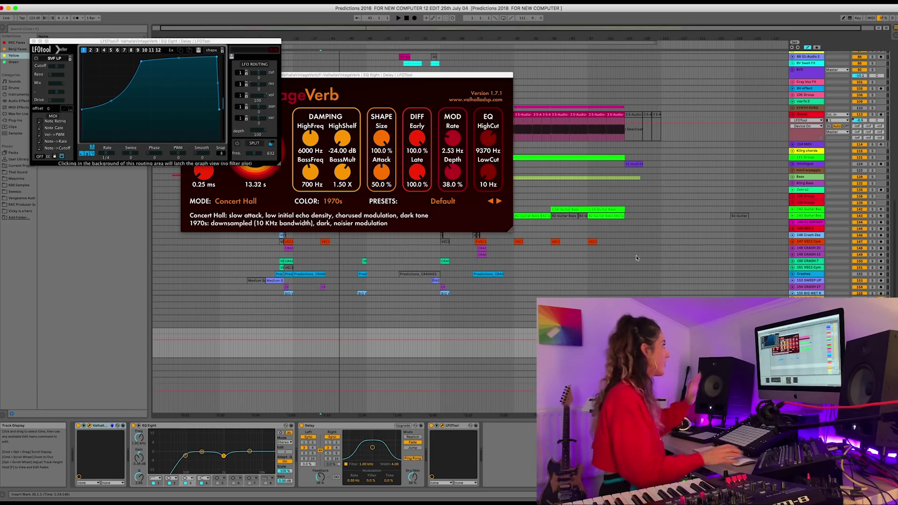
{"action": "left_click", "coordinate": [261, 51]}
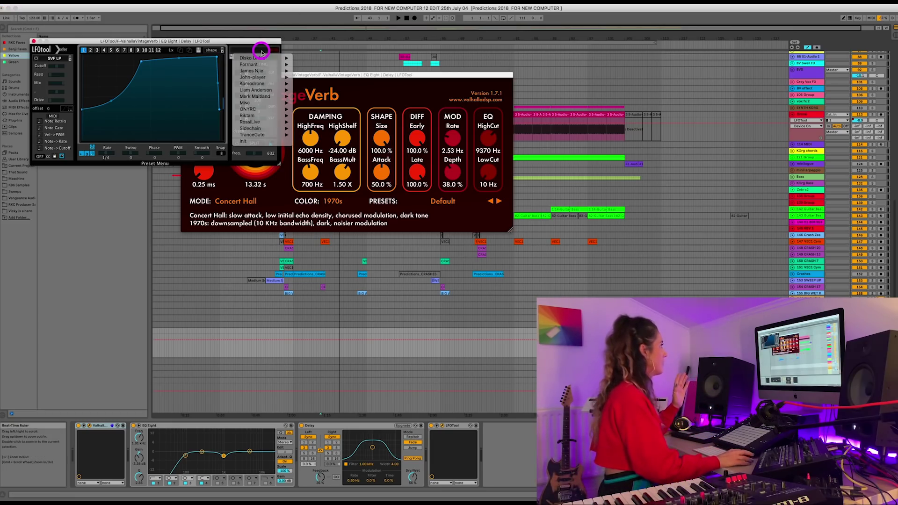
{"action": "left_click", "coordinate": [261, 51]}
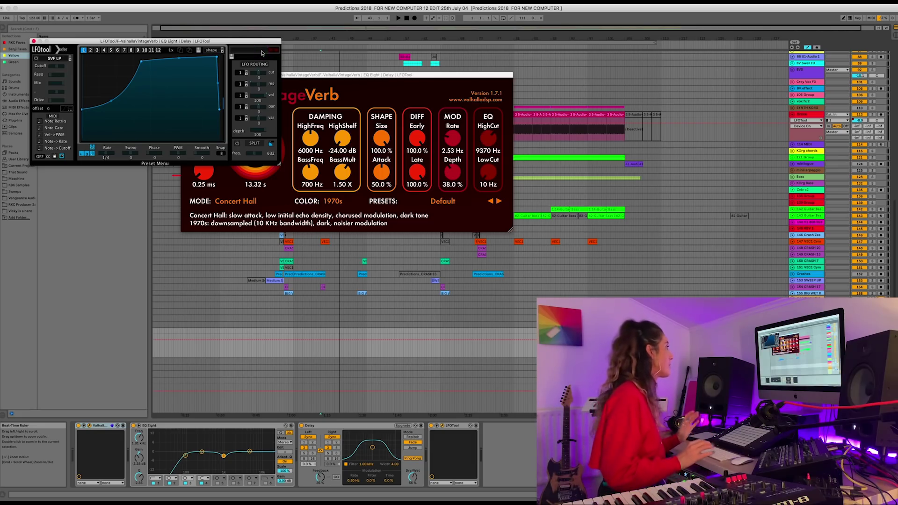